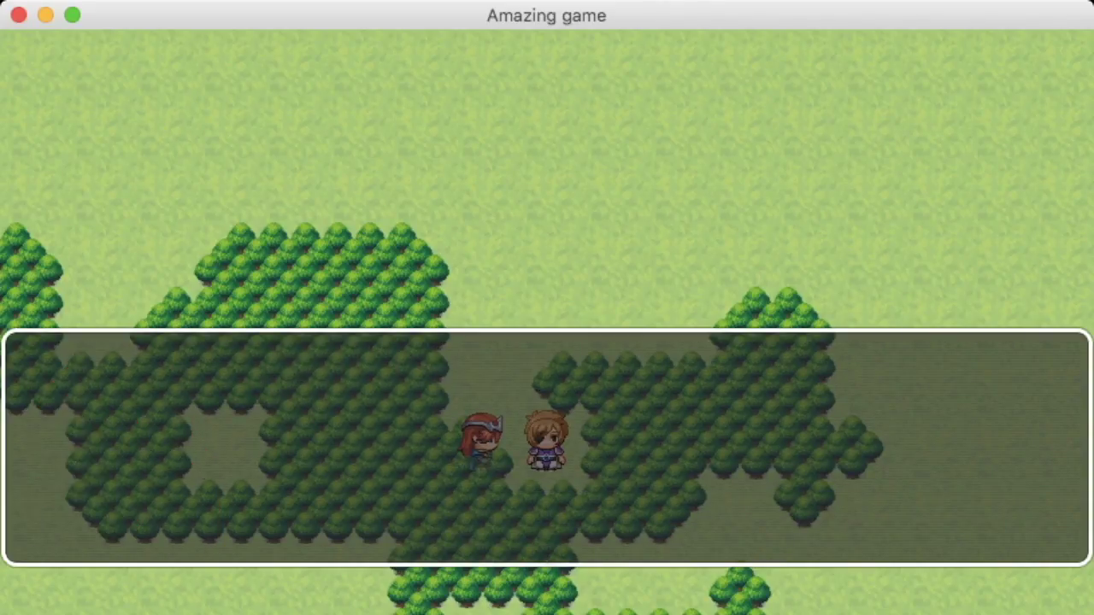
pyautogui.press('Return')
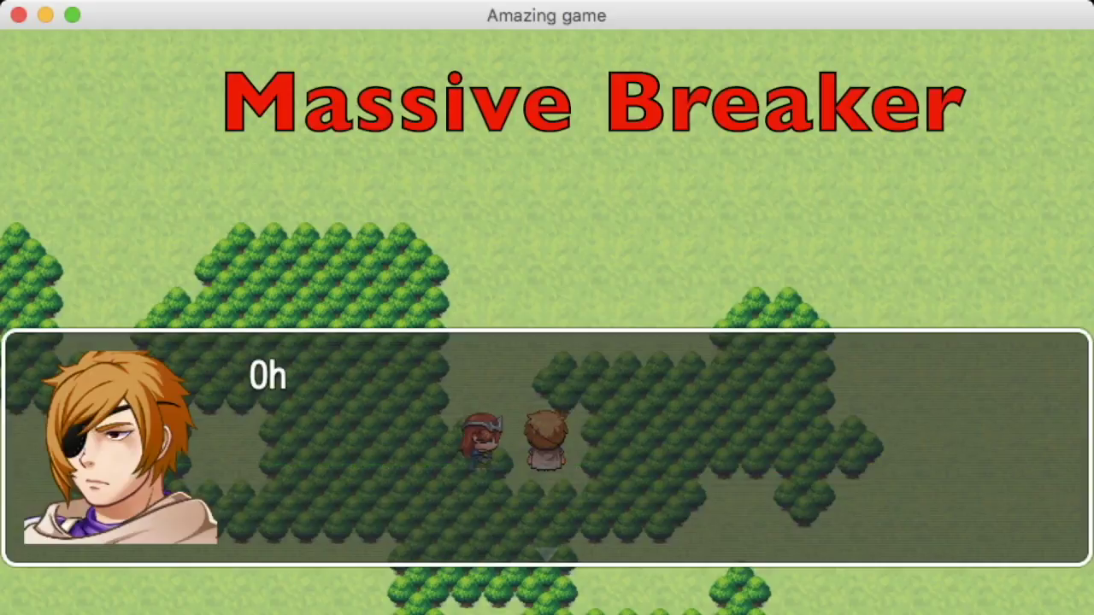
pyautogui.press('Return')
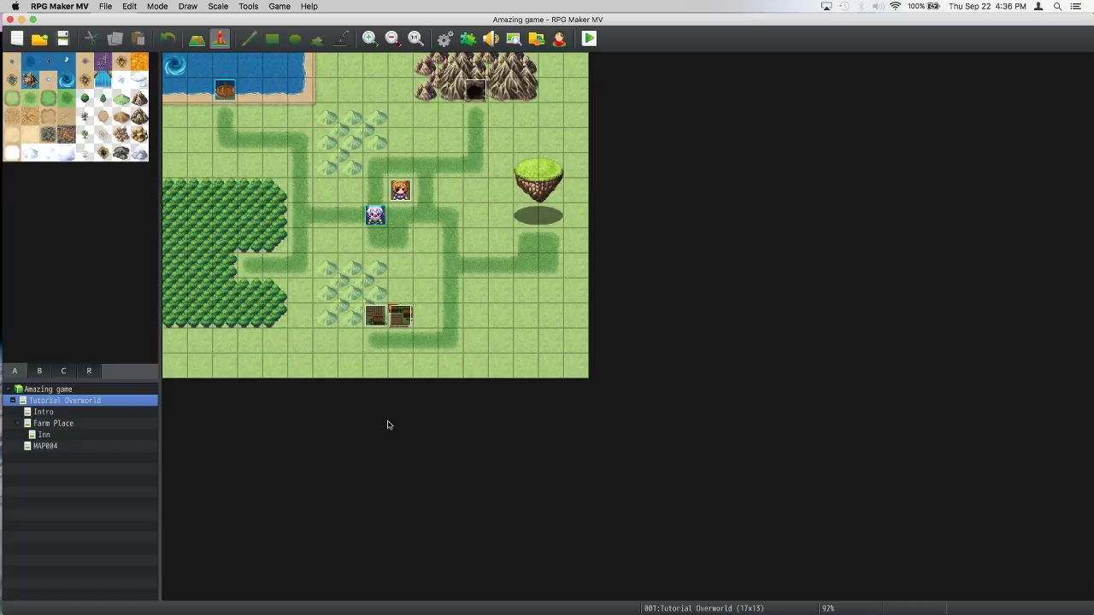
# Create a new event on the Inn map at tile (4,18), just above the right-hand exit tile
pyautogui.click(44, 445)
pyautogui.click(45, 435)
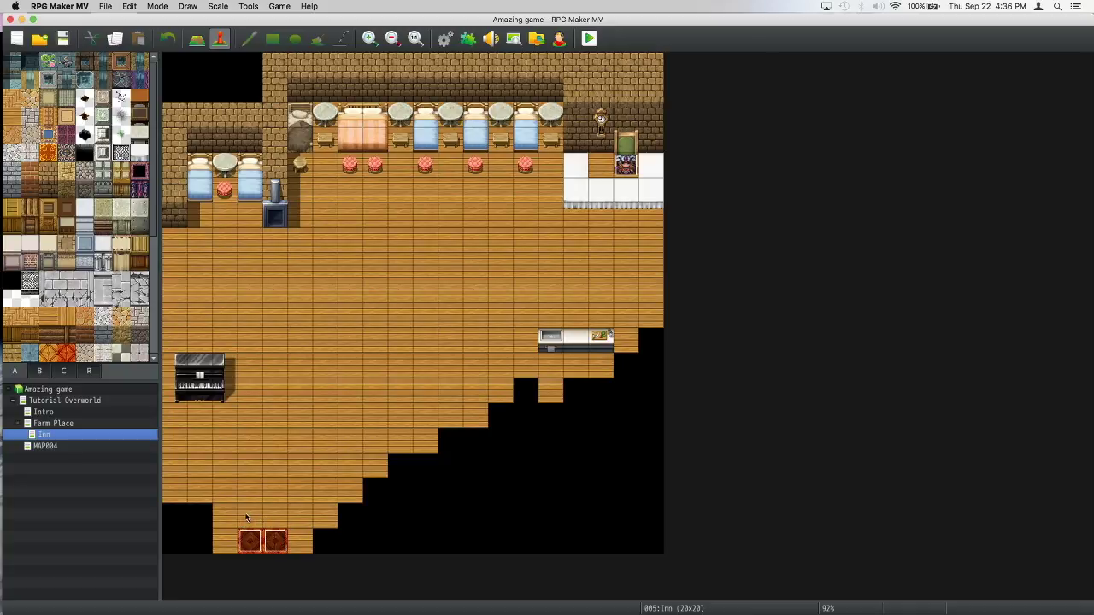
pyautogui.rightClick(281, 518)
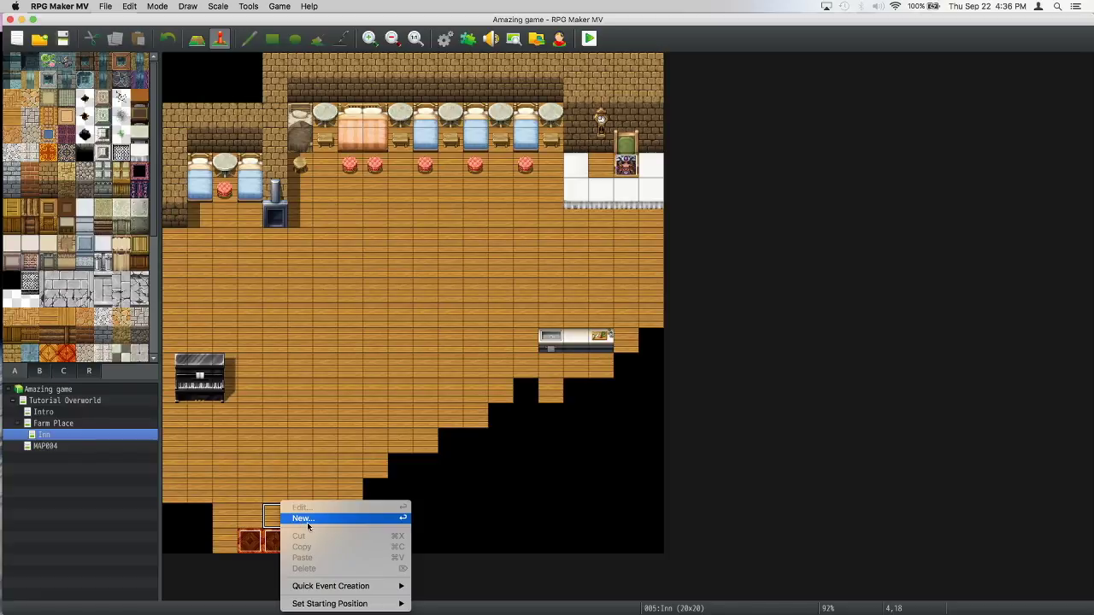
pyautogui.click(308, 520)
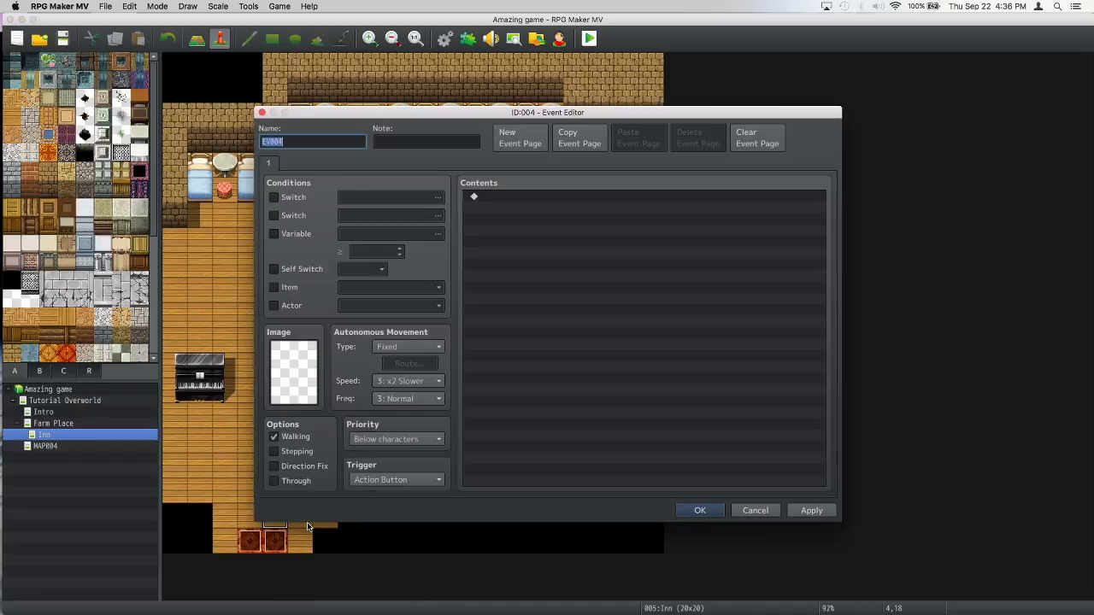
# Set the new event's trigger to Autorun and move the event up to tile (4,13)
pyautogui.click(357, 479)
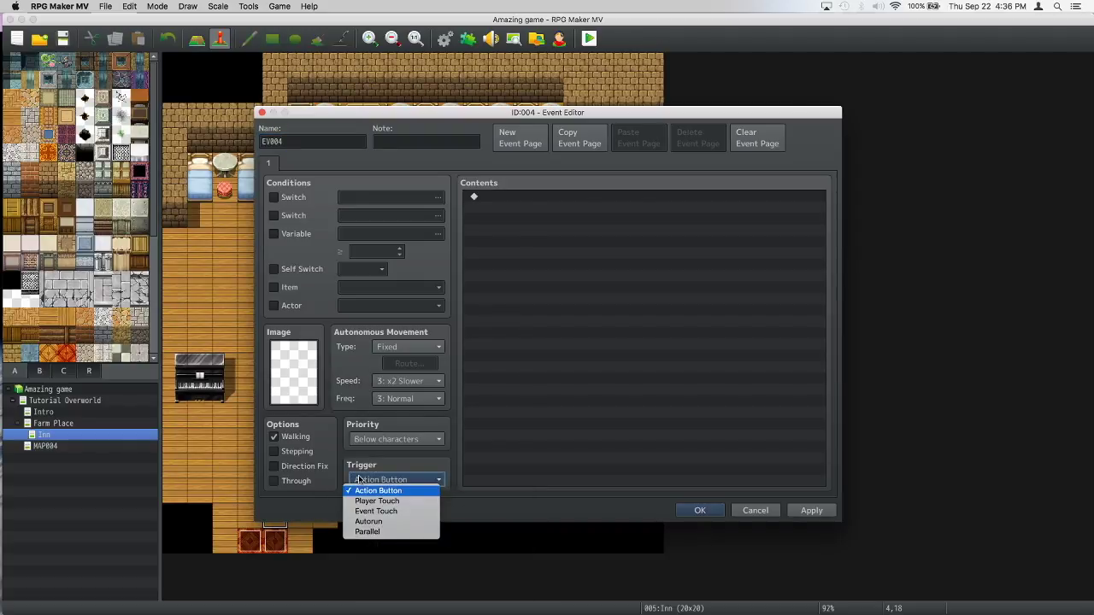
pyautogui.click(359, 521)
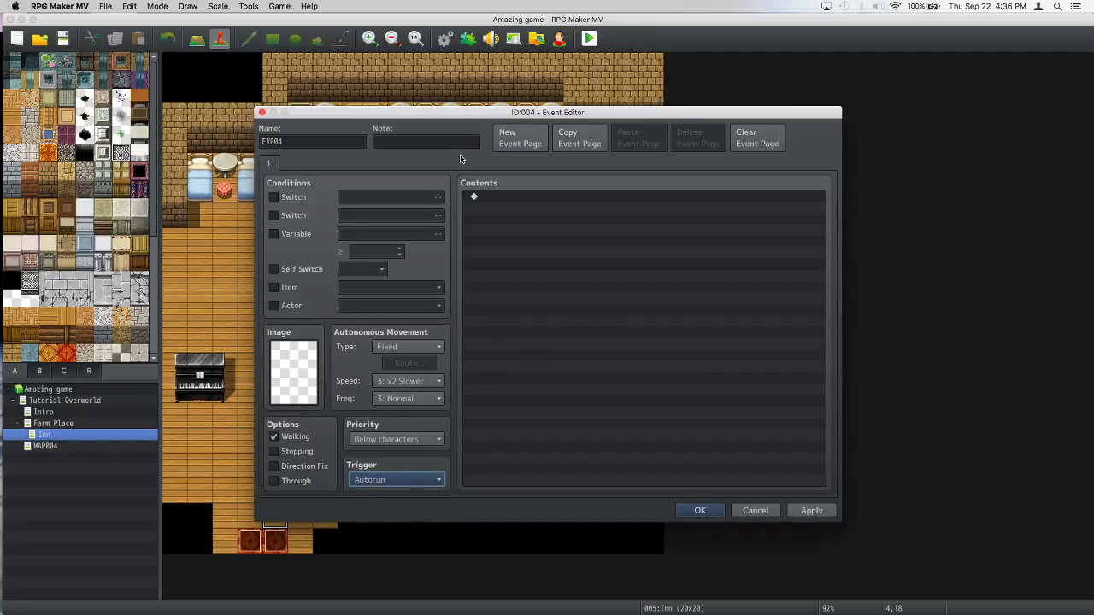
pyautogui.moveTo(457, 114); pyautogui.dragTo(374, 49)
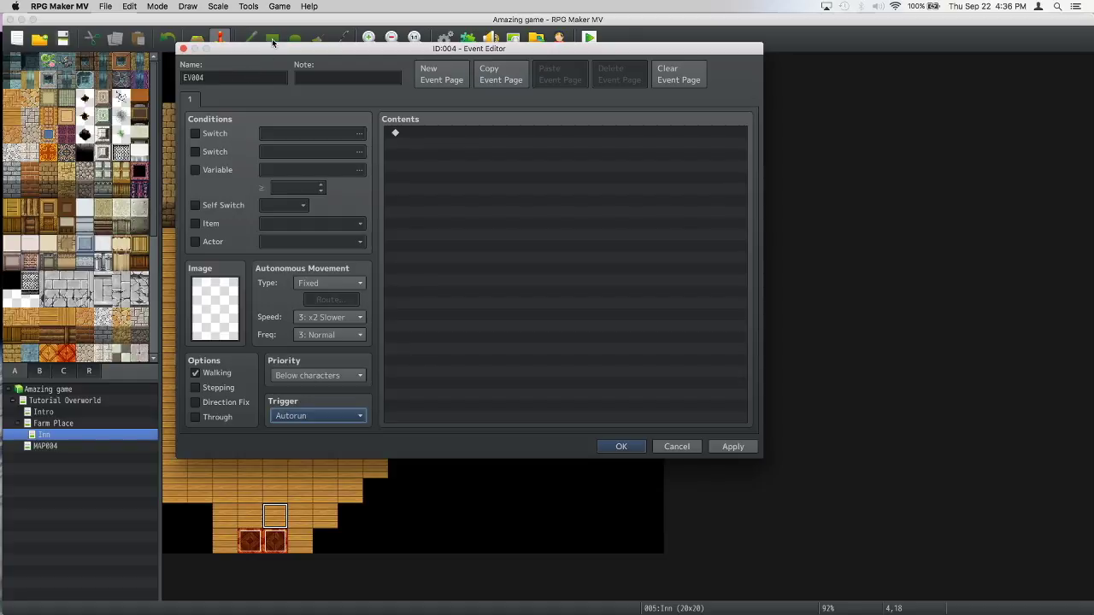
pyautogui.moveTo(271, 46); pyautogui.dragTo(500, 117)
pyautogui.click(956, 520)
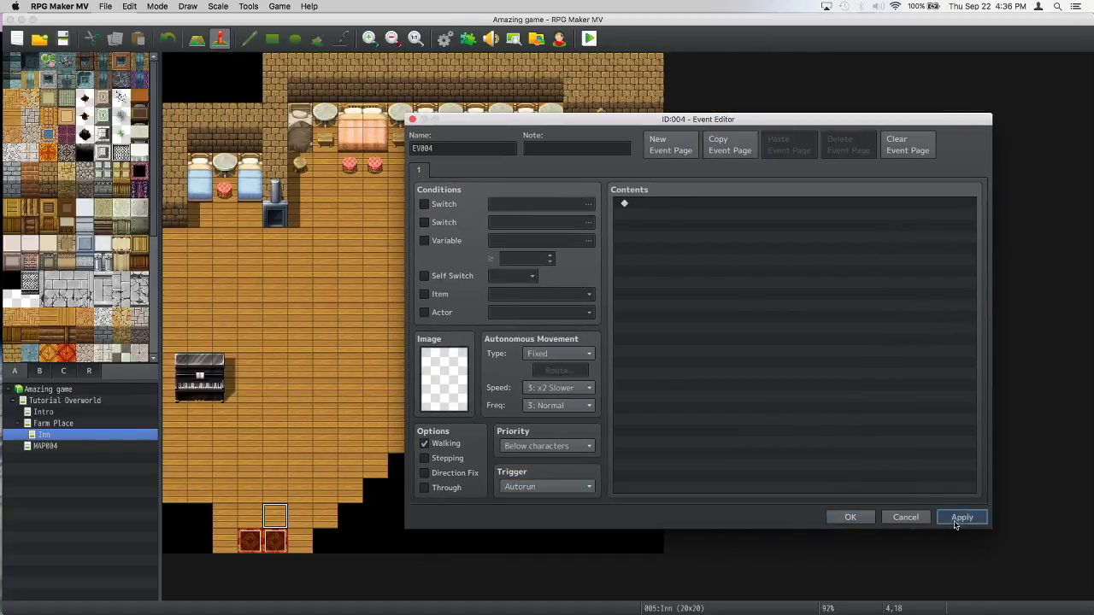
pyautogui.click(851, 517)
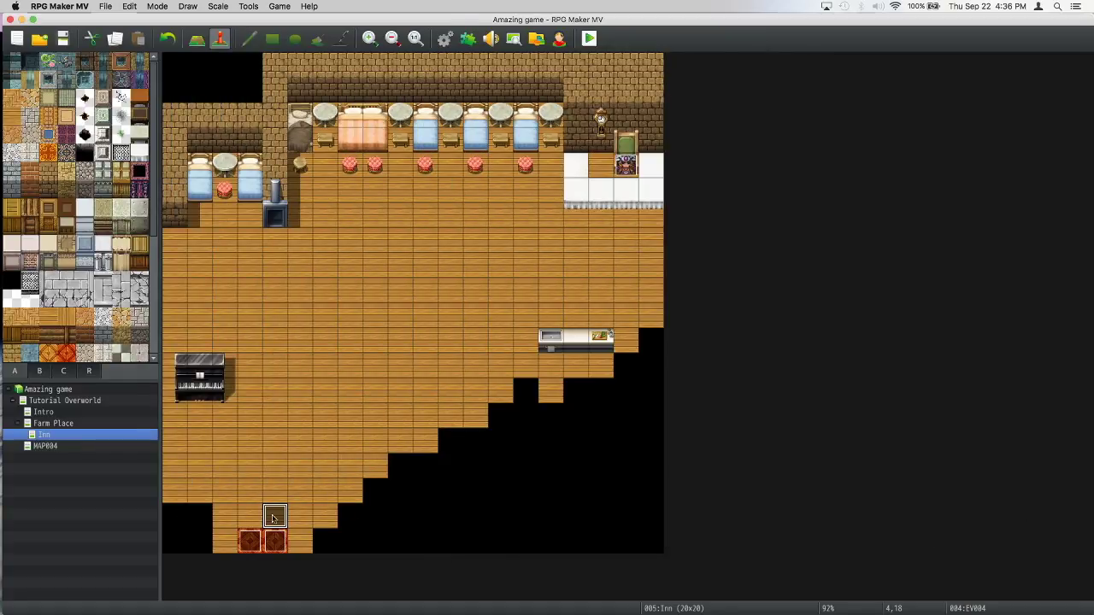
pyautogui.moveTo(274, 401); pyautogui.dragTo(275, 389)
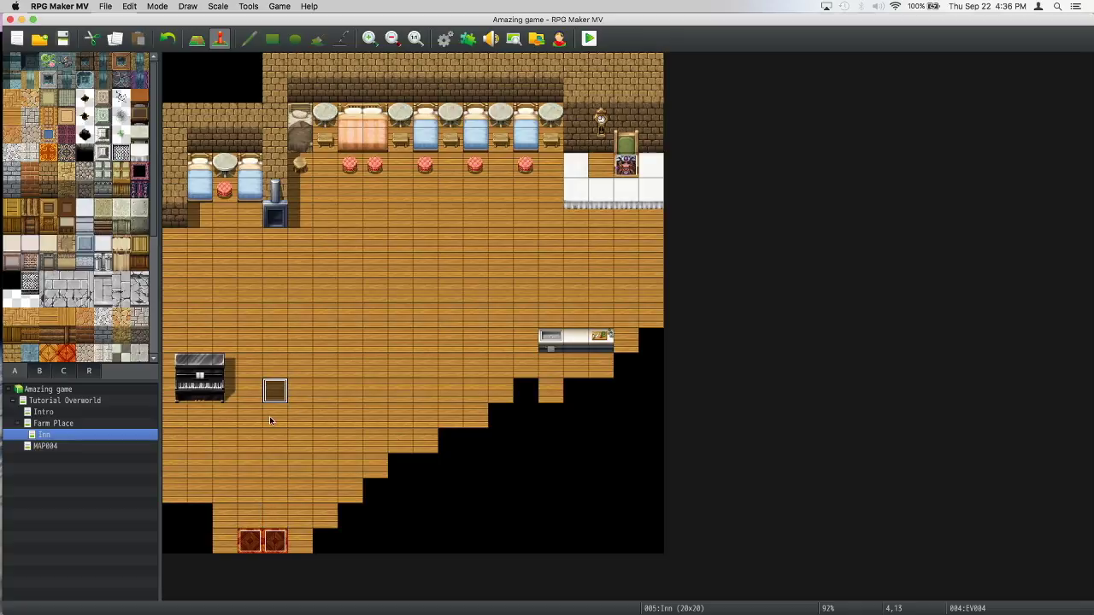
# Give the autorun event the front-facing image of the second character in the top row of the Evil sheet
pyautogui.rightClick(267, 384)
pyautogui.press('Escape')
pyautogui.press('Return')
pyautogui.click(293, 377)
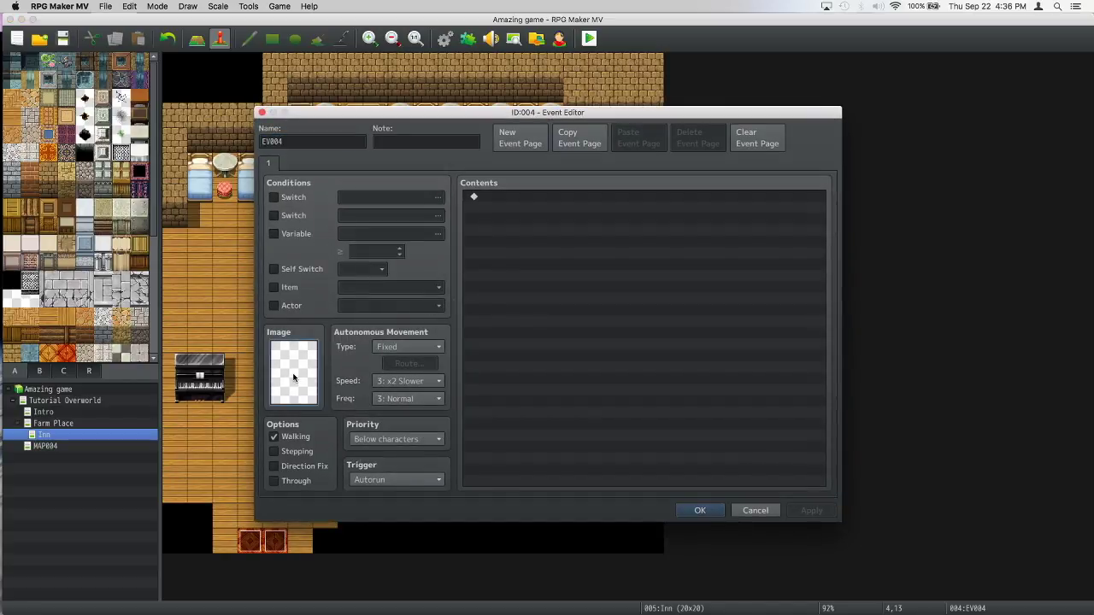
pyautogui.doubleClick(293, 377)
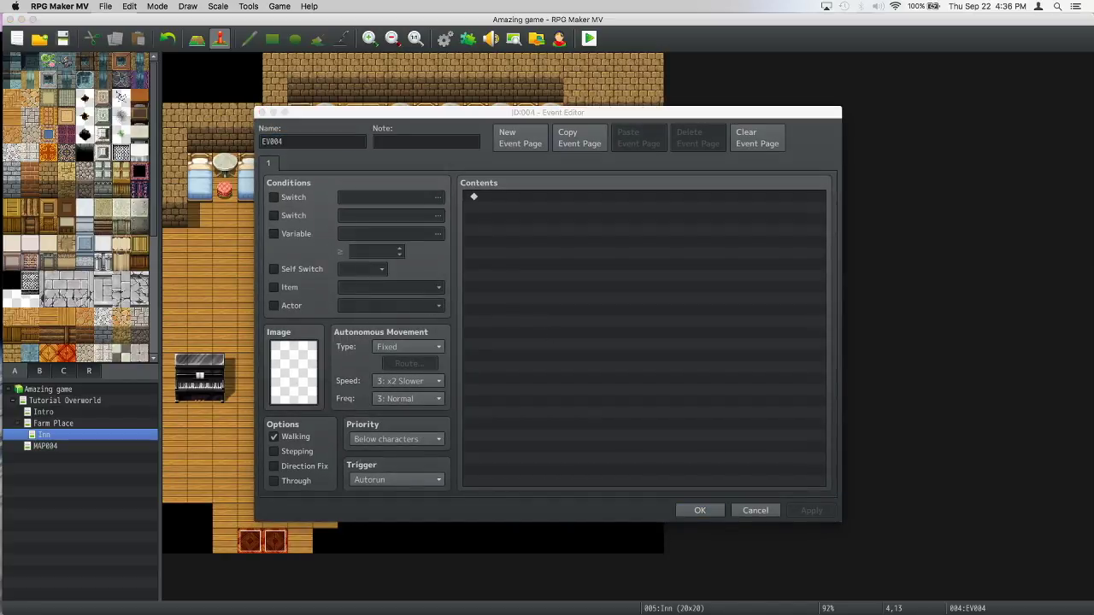
pyautogui.click(421, 214)
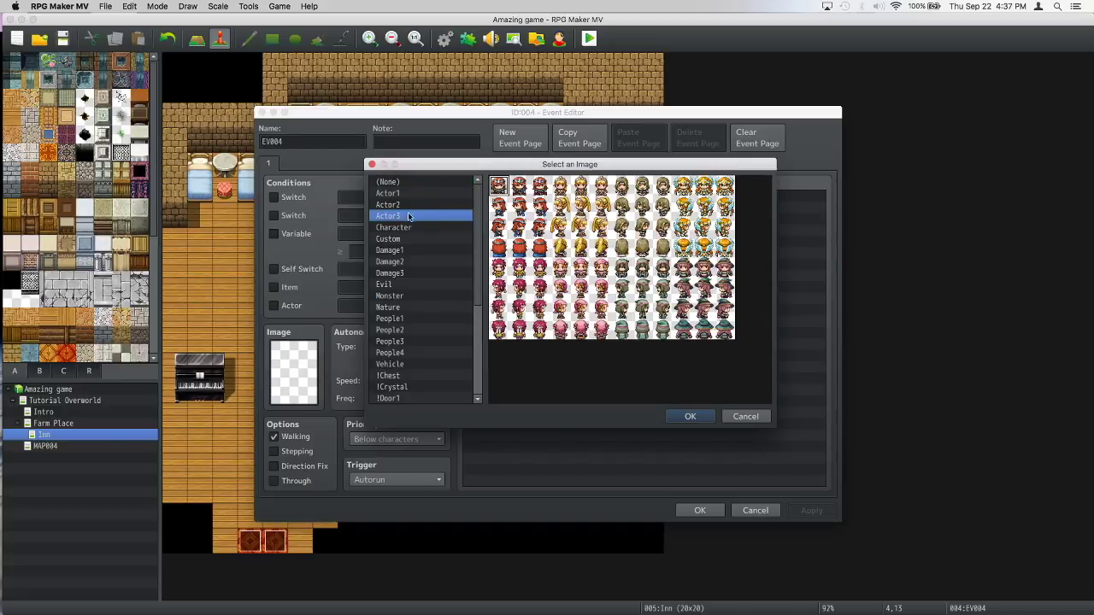
pyautogui.click(408, 205)
pyautogui.click(421, 215)
pyautogui.click(422, 250)
pyautogui.click(425, 285)
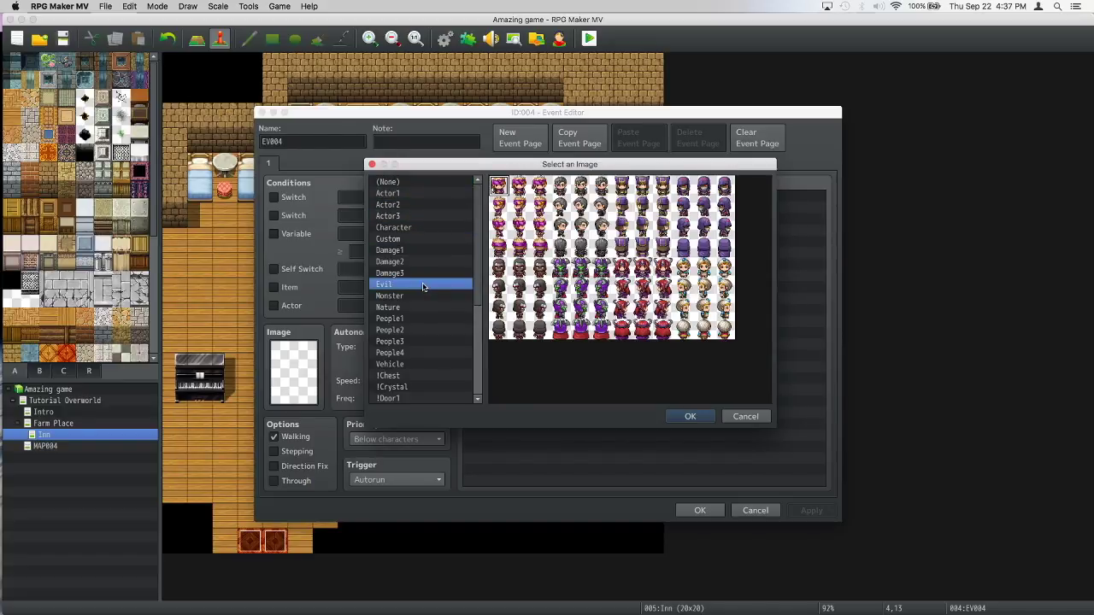
pyautogui.click(581, 187)
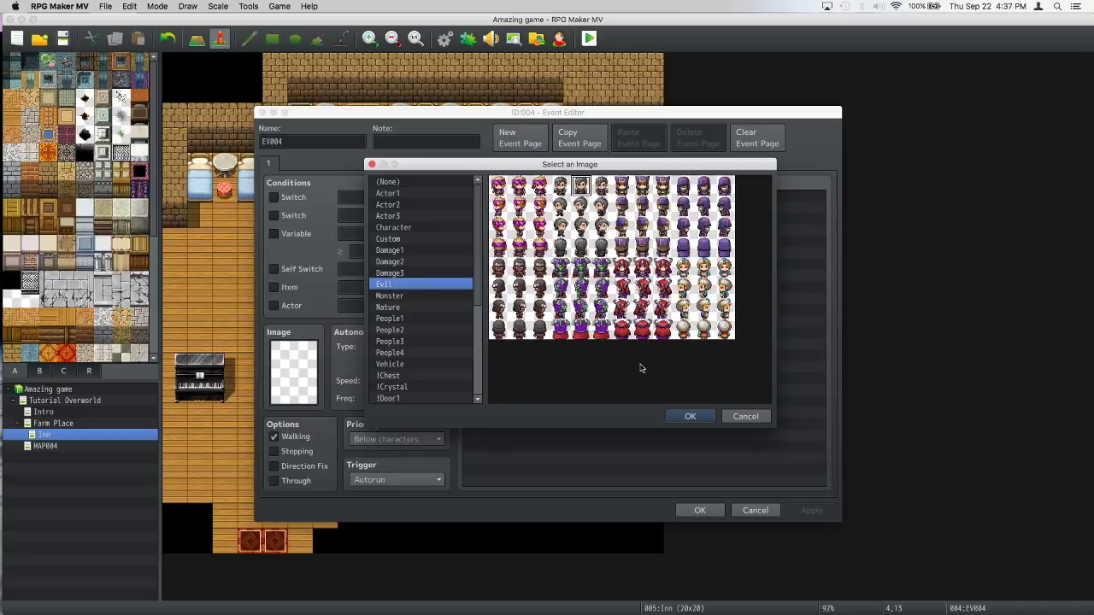
pyautogui.click(689, 417)
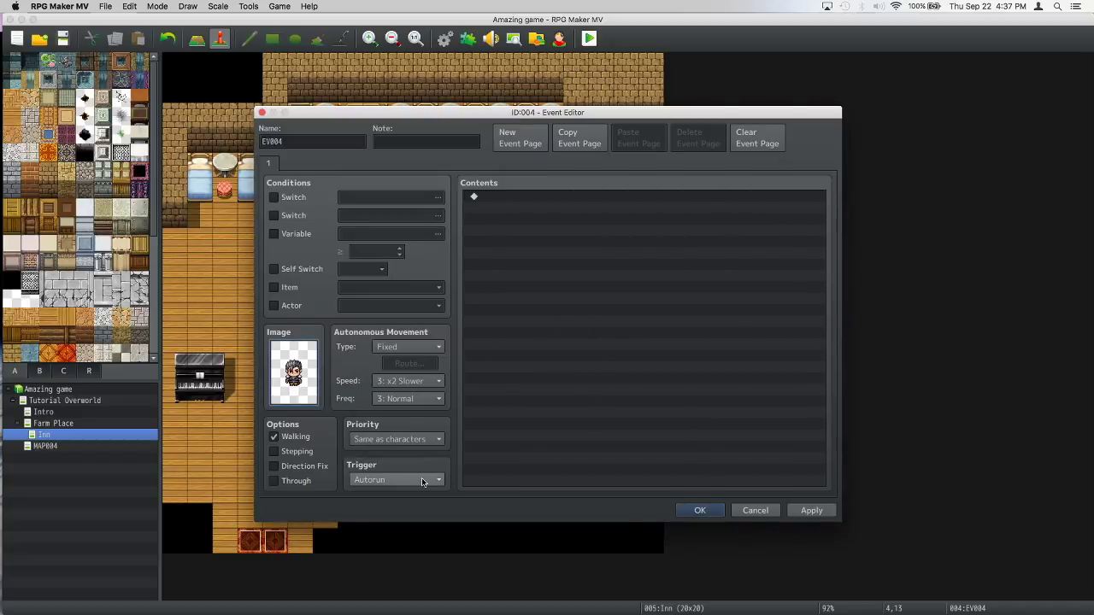
pyautogui.click(808, 509)
pyautogui.click(701, 510)
# Examine the Transfer Player destination in the house door event on the Farm Place map
pyautogui.click(38, 450)
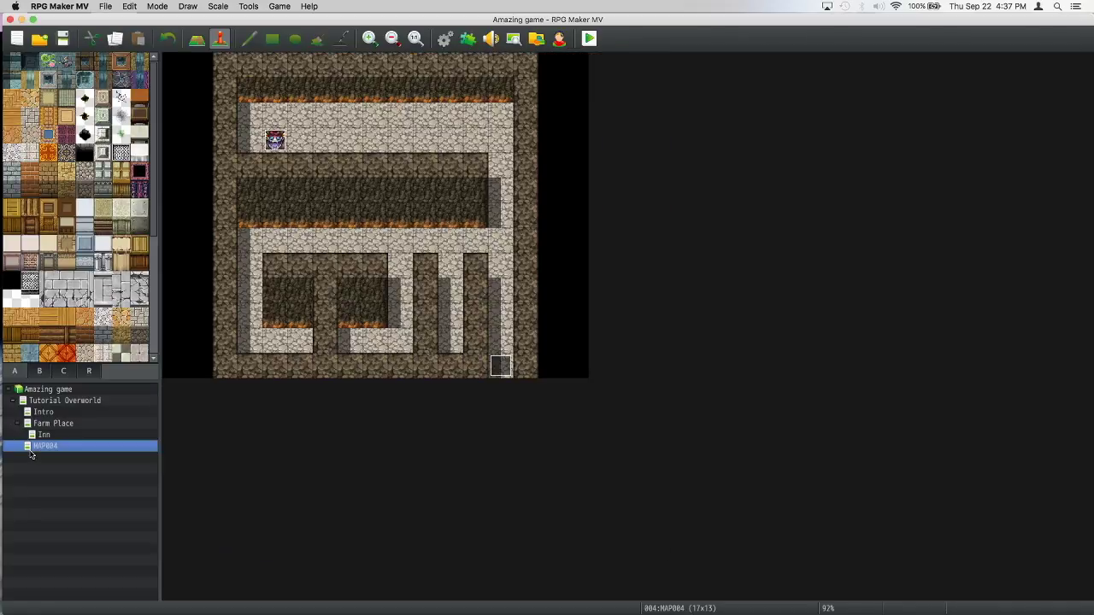
pyautogui.click(45, 423)
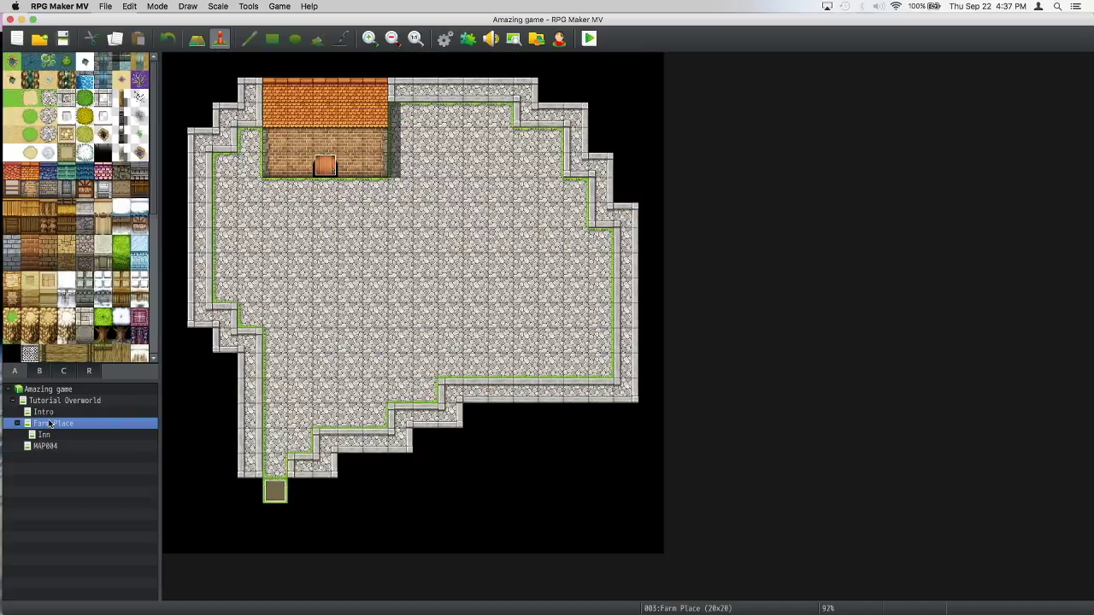
pyautogui.rightClick(321, 174)
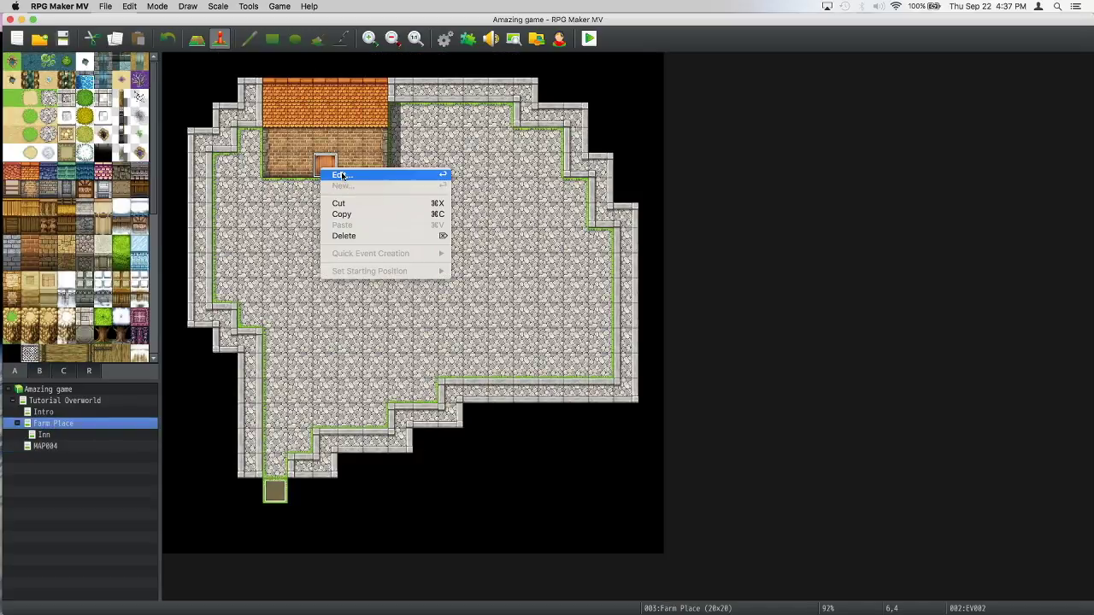
pyautogui.click(335, 174)
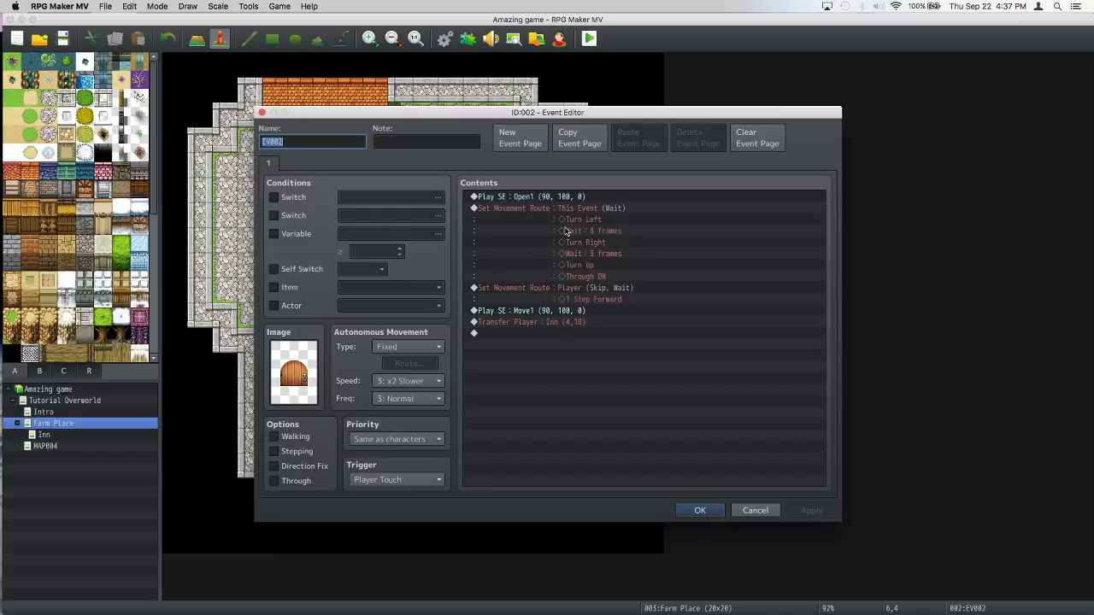
pyautogui.click(573, 324)
pyautogui.doubleClick(575, 324)
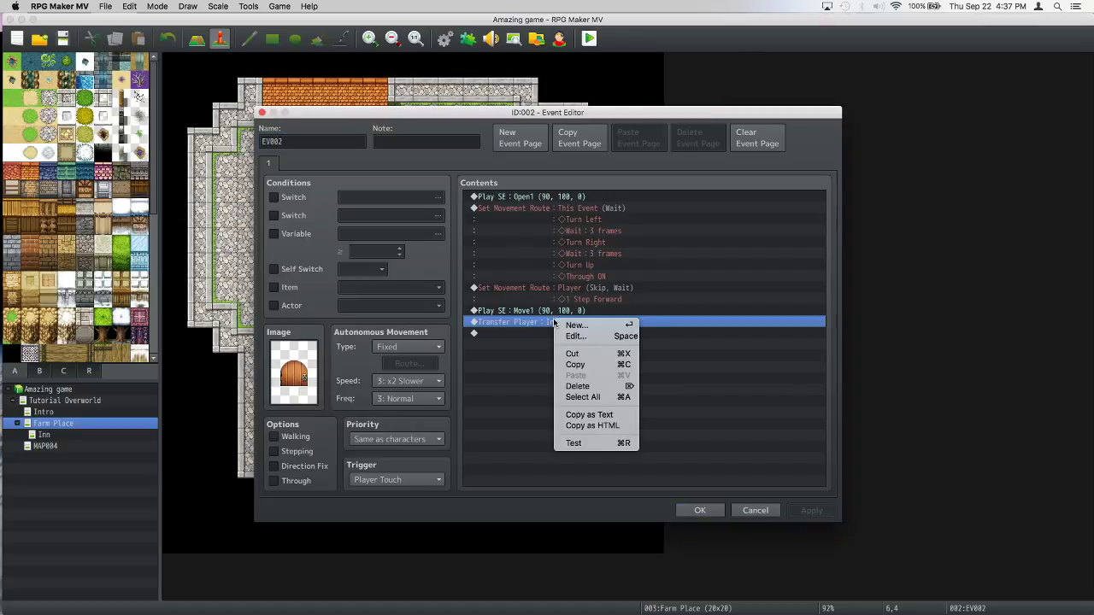
pyautogui.rightClick(556, 321)
pyautogui.click(569, 337)
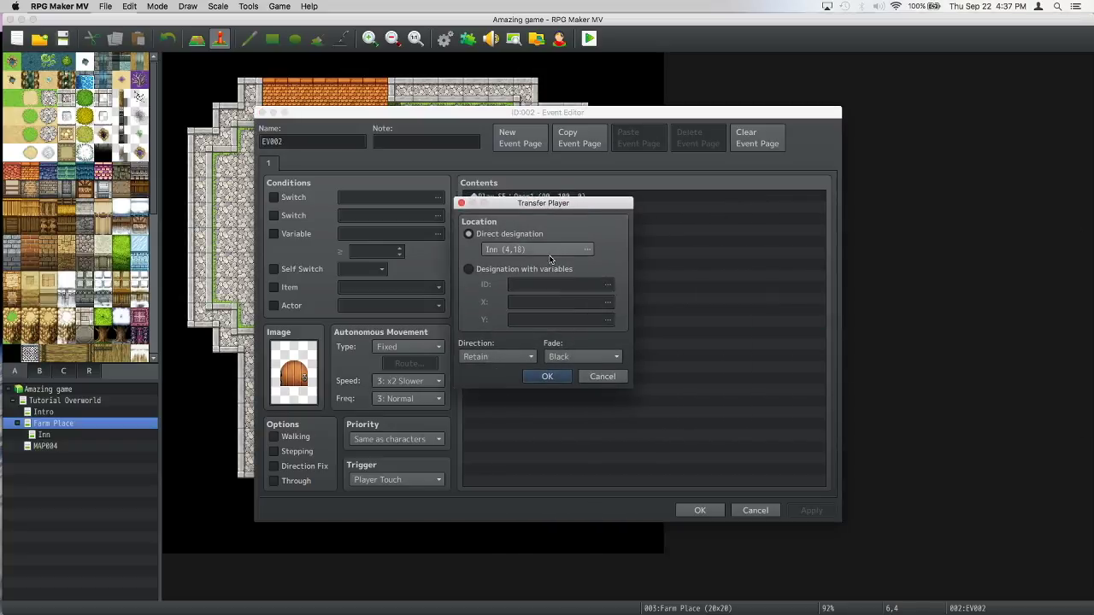
pyautogui.click(549, 254)
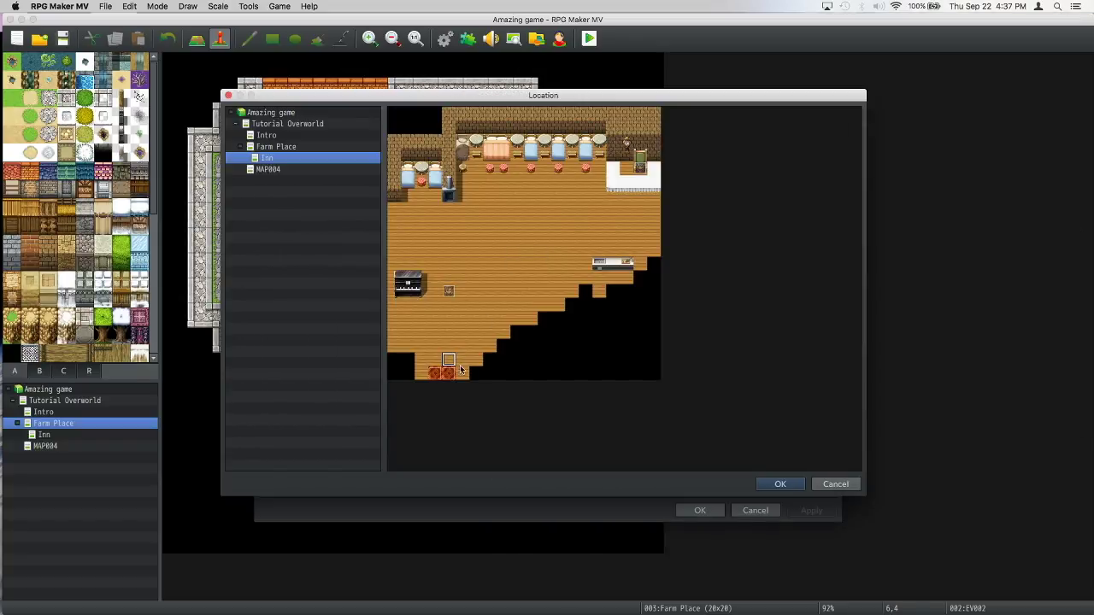
pyautogui.click(781, 485)
pyautogui.click(547, 376)
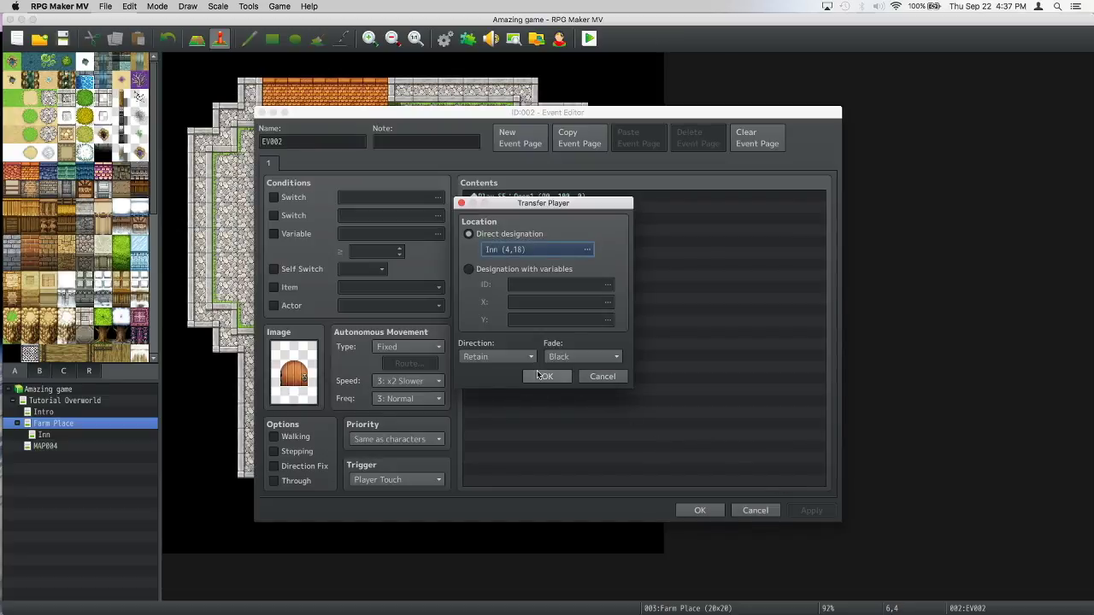
pyautogui.click(699, 511)
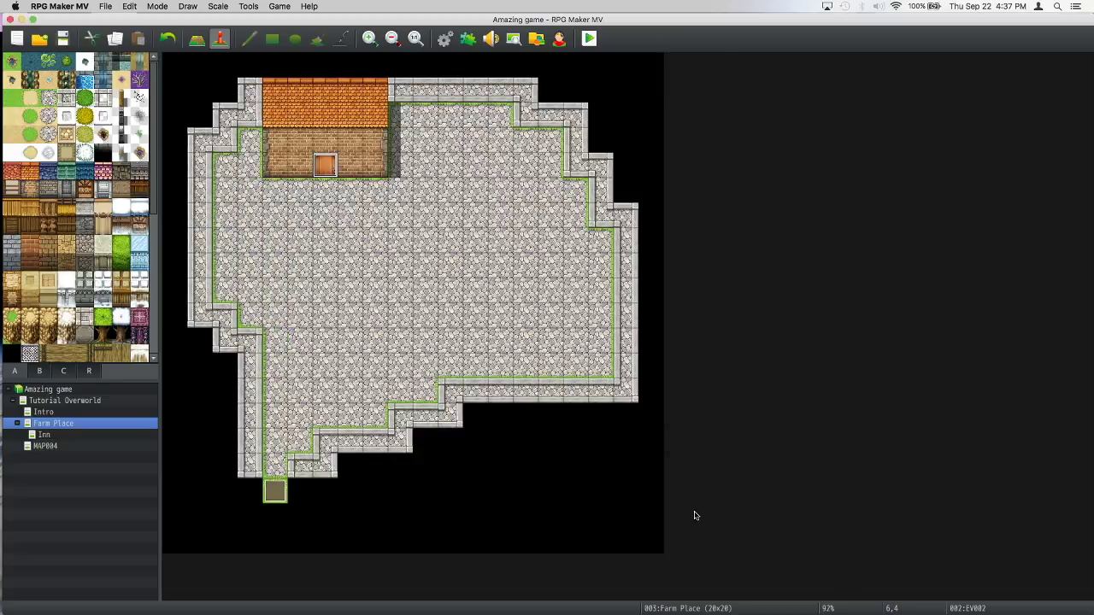
# Return to the Inn map and compare the arrival tile (4,18) with the positions of the character event and the exit
pyautogui.click(43, 435)
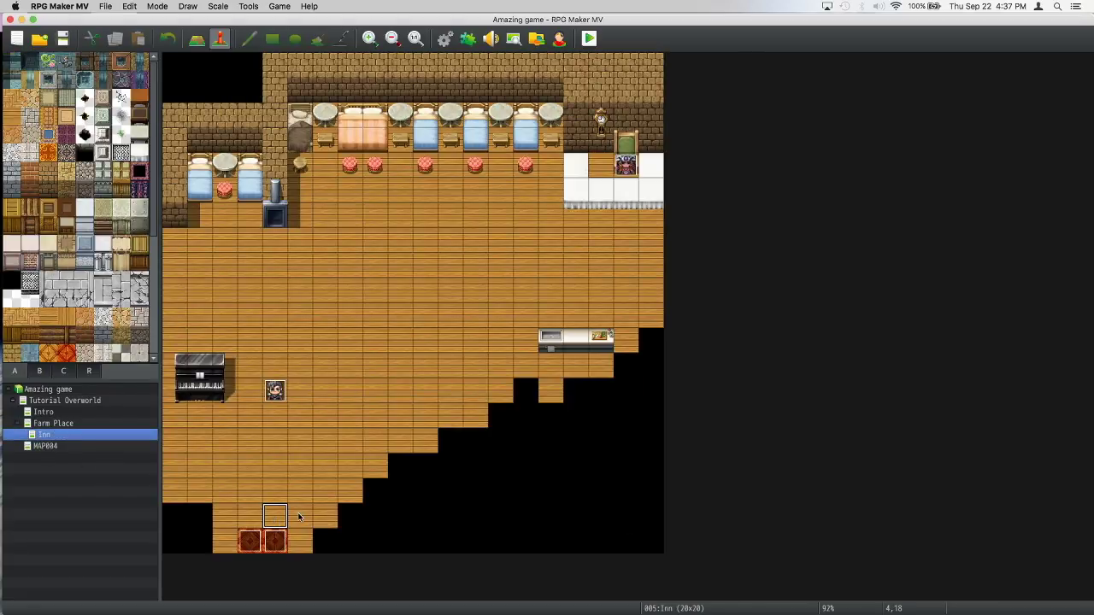
pyautogui.click(273, 388)
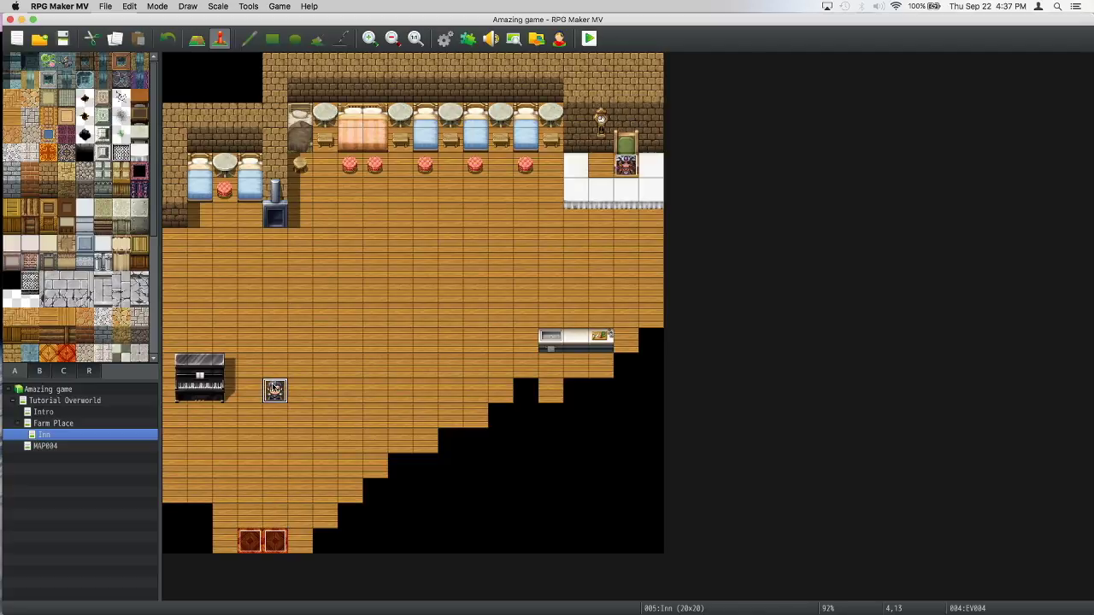
pyautogui.rightClick(273, 389)
pyautogui.click(273, 389)
pyautogui.click(274, 543)
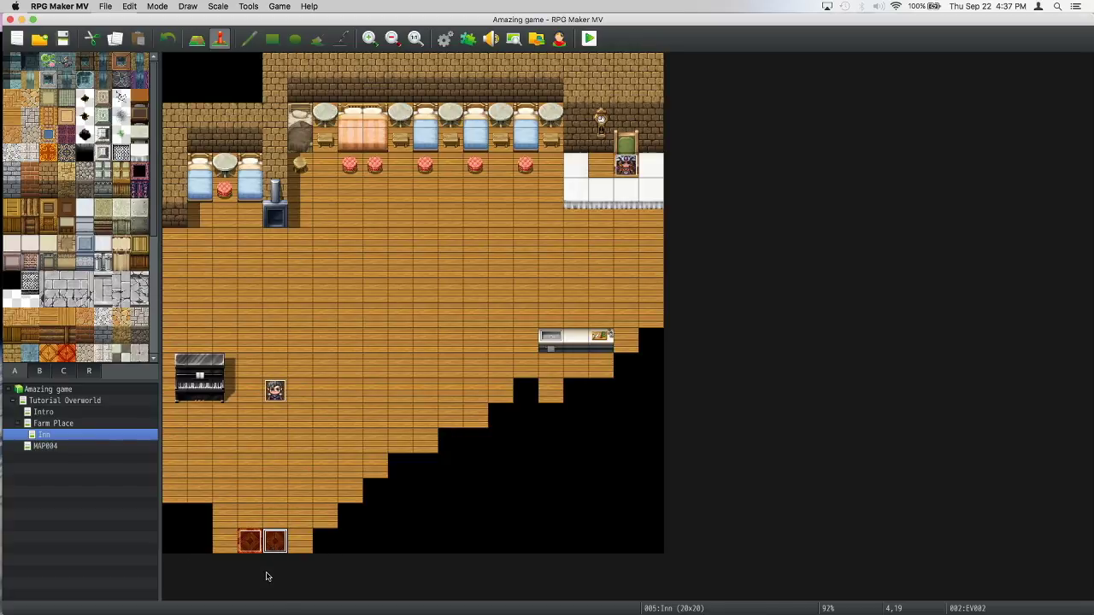
pyautogui.click(274, 515)
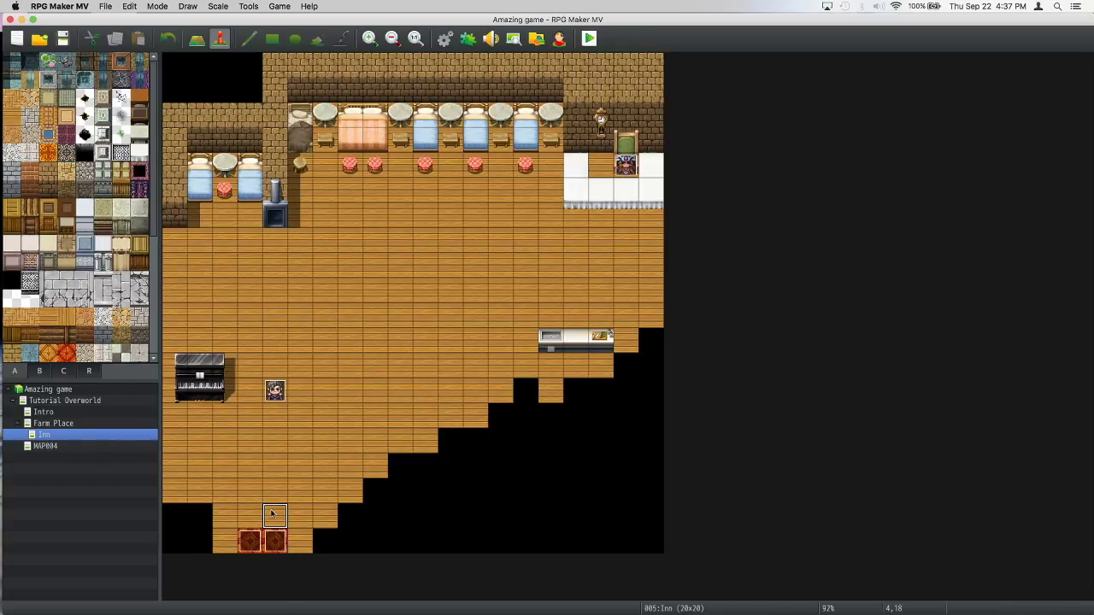
pyautogui.click(301, 516)
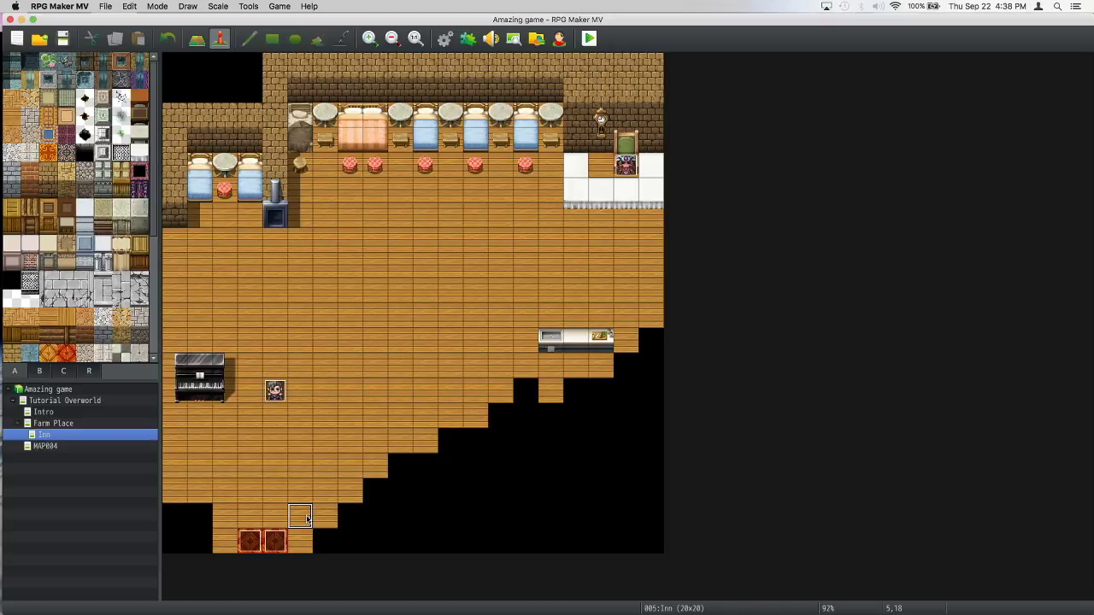
# Add a Set Movement Route command targeting This Event, with Wait for Completion on, to the autorun event at tile (4,13)
pyautogui.click(278, 392)
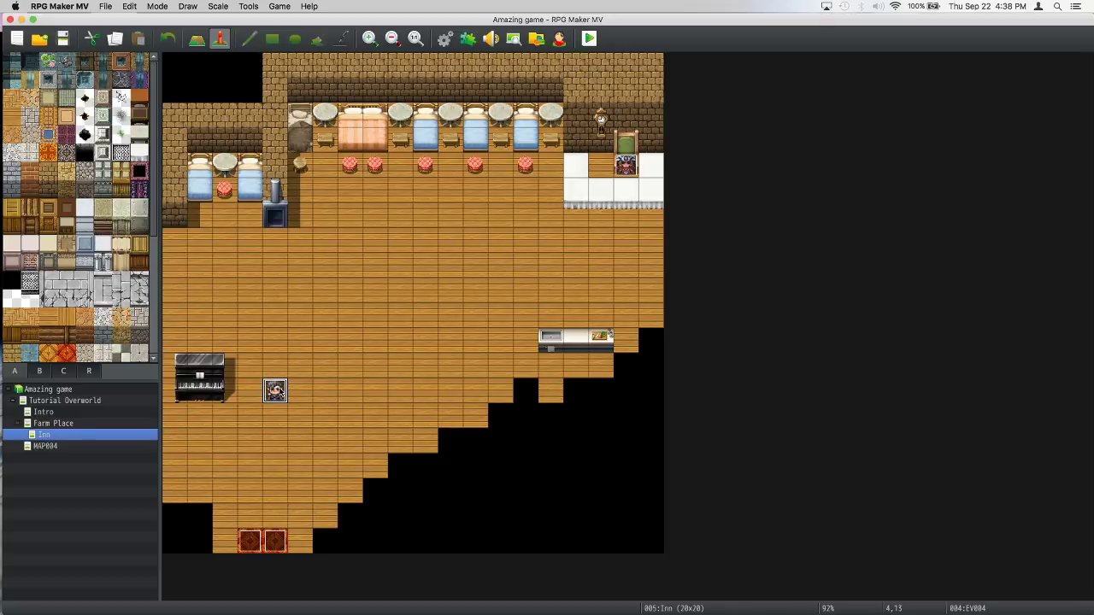
pyautogui.rightClick(275, 391)
pyautogui.click(647, 492)
pyautogui.press('Return')
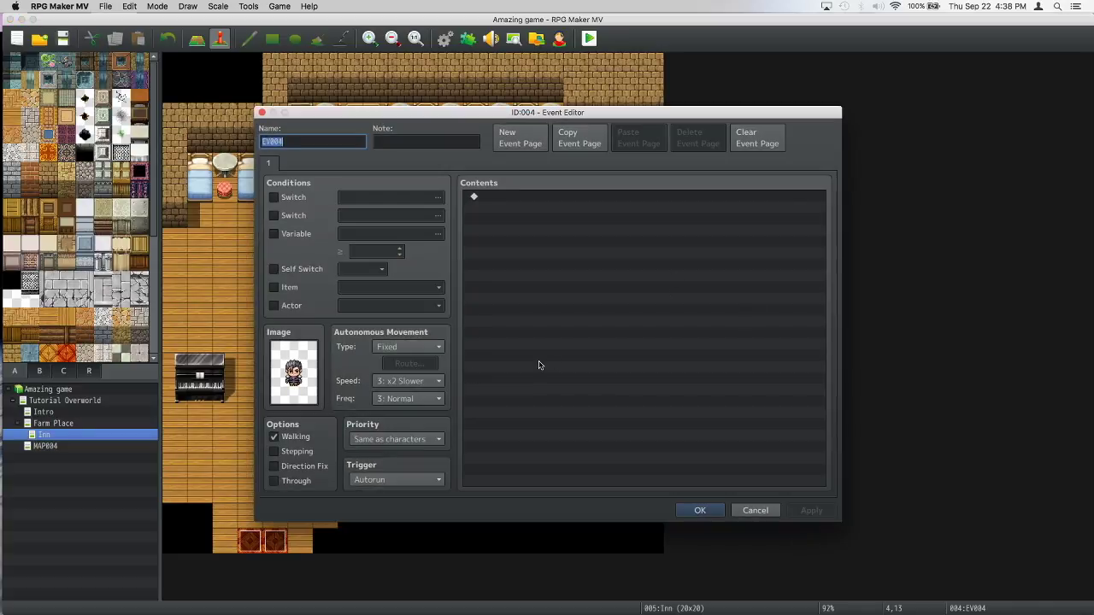
pyautogui.doubleClick(523, 197)
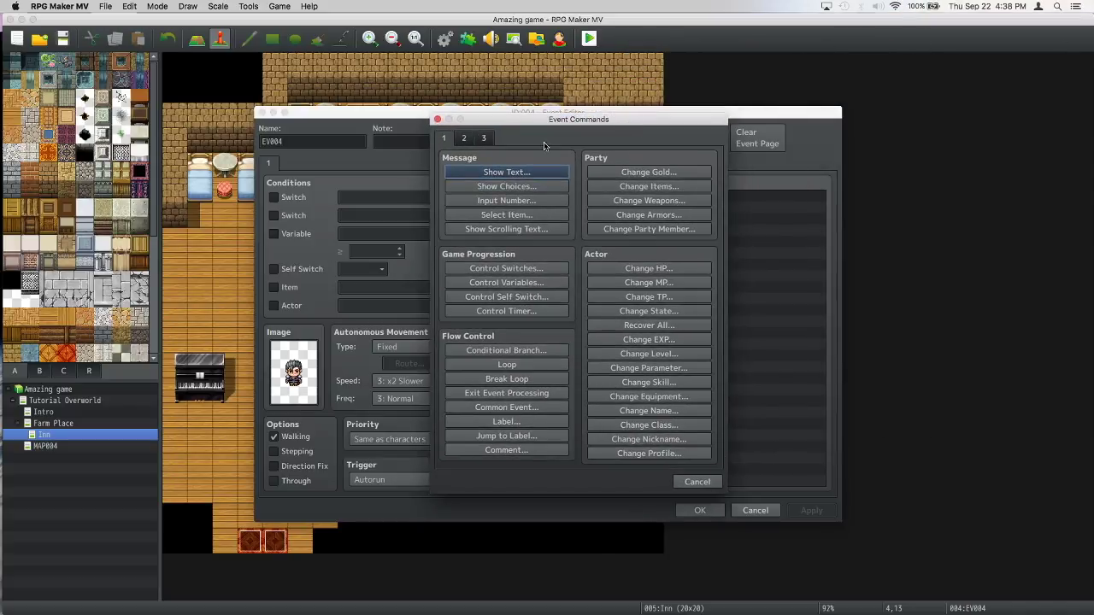
pyautogui.click(465, 139)
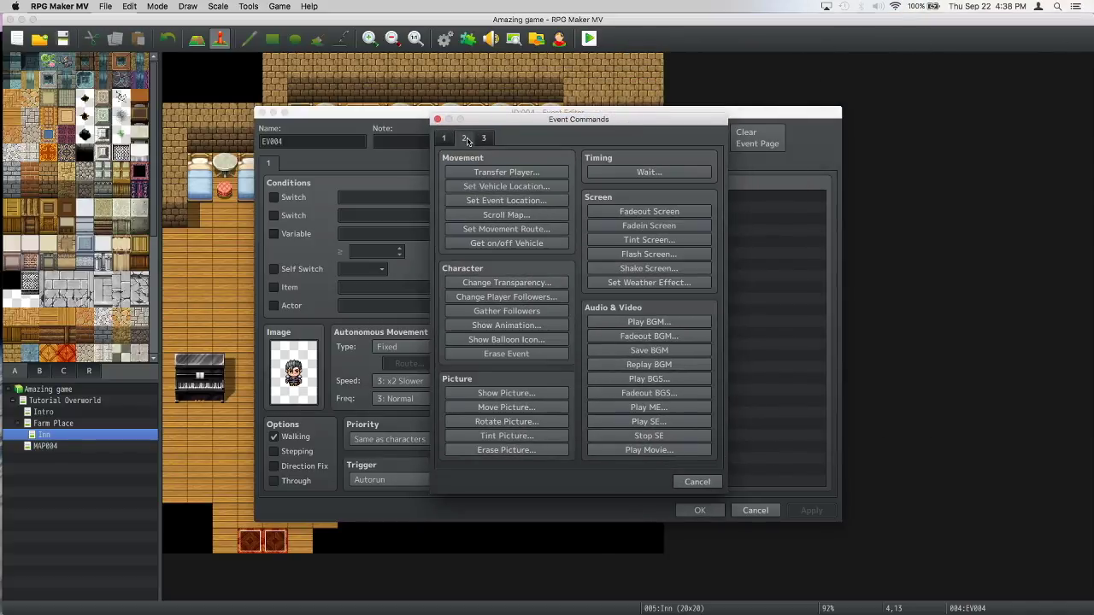
pyautogui.click(484, 230)
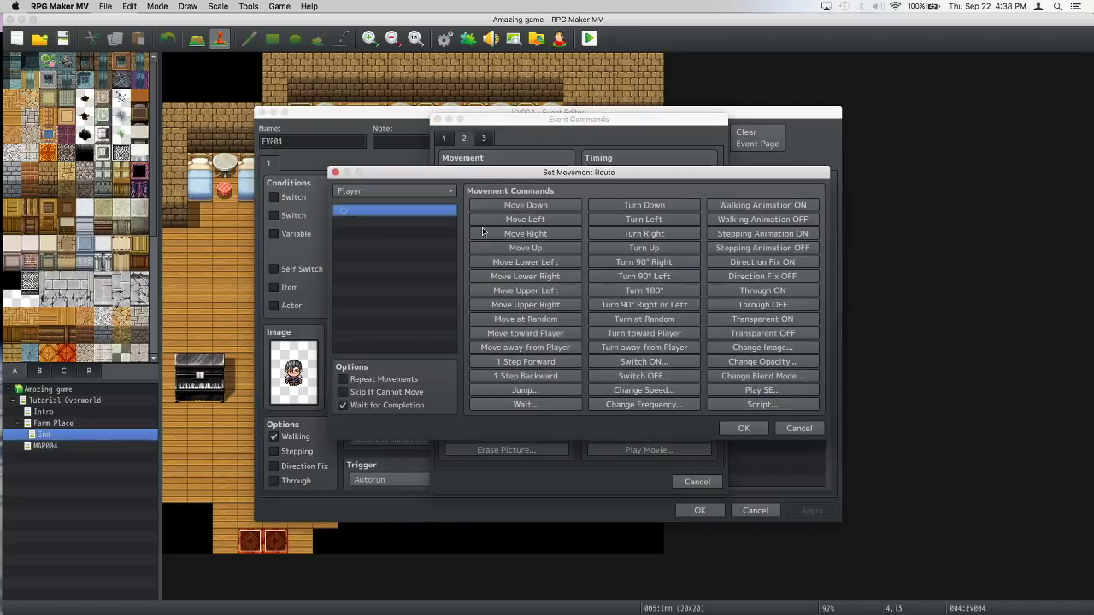
pyautogui.click(400, 194)
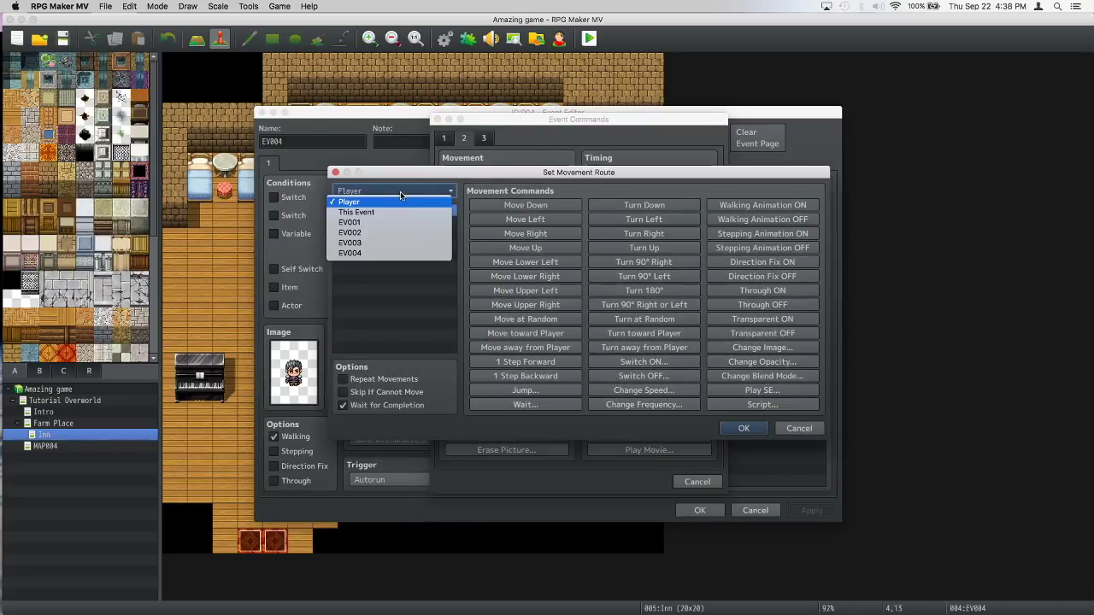
pyautogui.click(400, 212)
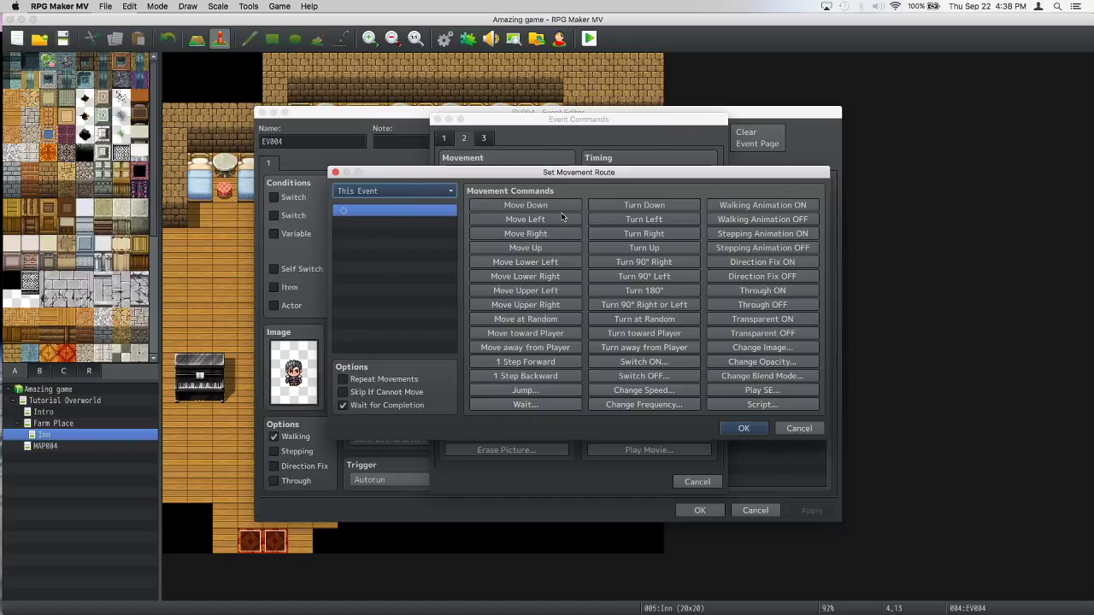
pyautogui.click(740, 429)
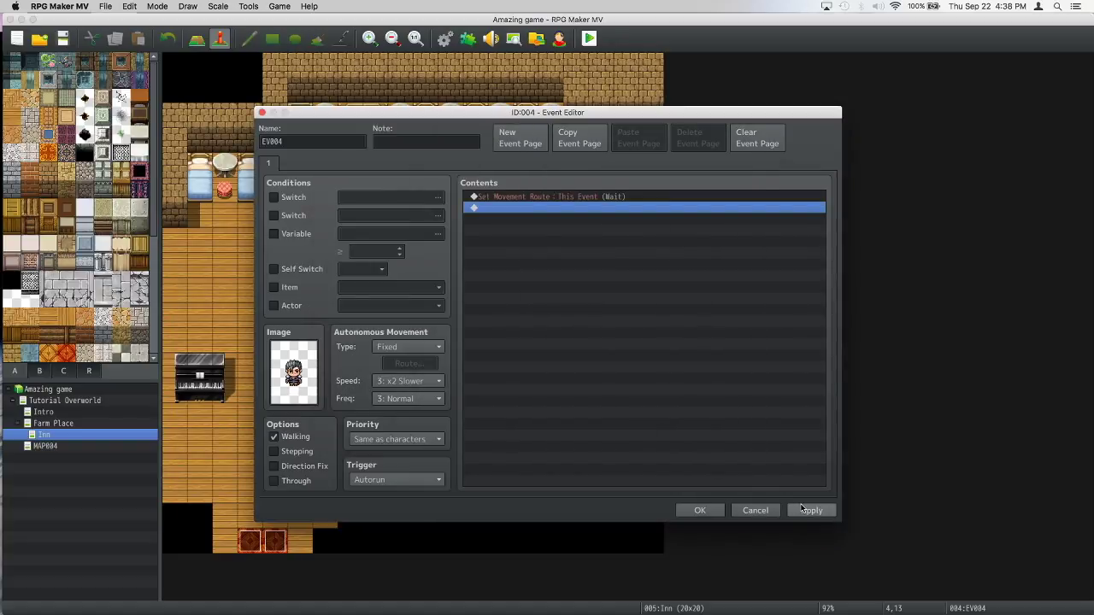
pyautogui.moveTo(457, 112); pyautogui.dragTo(638, 87)
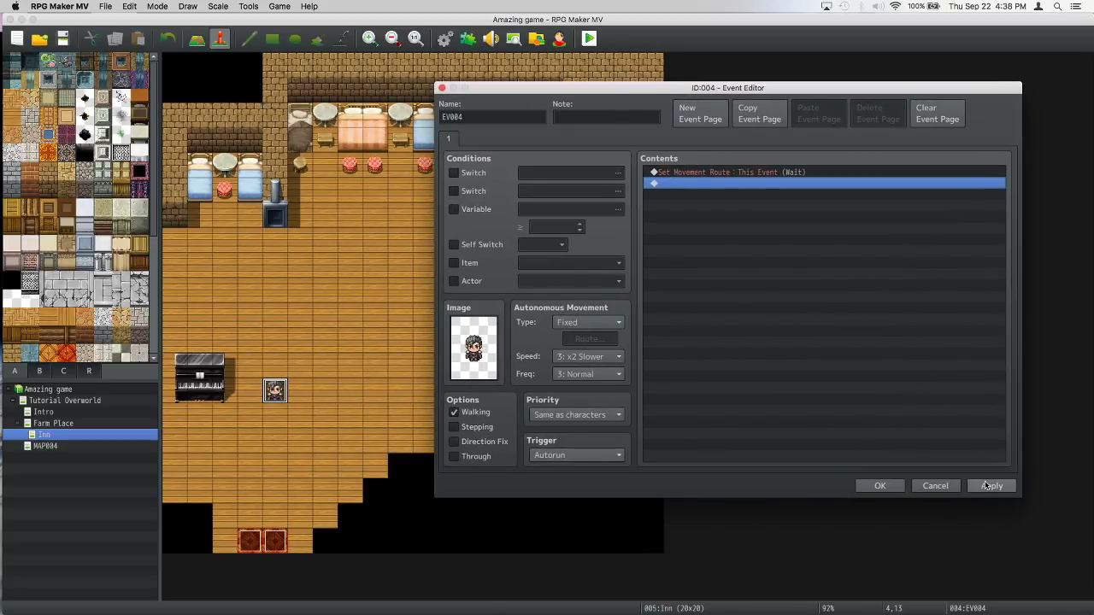
# Edit the event's movement route and add six Move Down commands
pyautogui.click(698, 166)
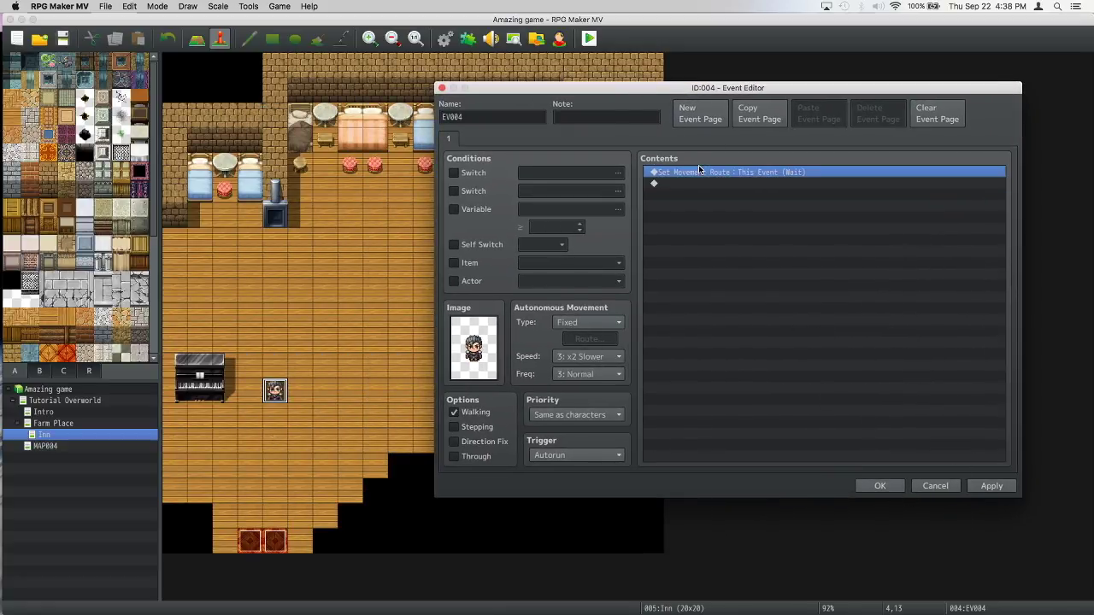
pyautogui.rightClick(698, 166)
pyautogui.click(716, 184)
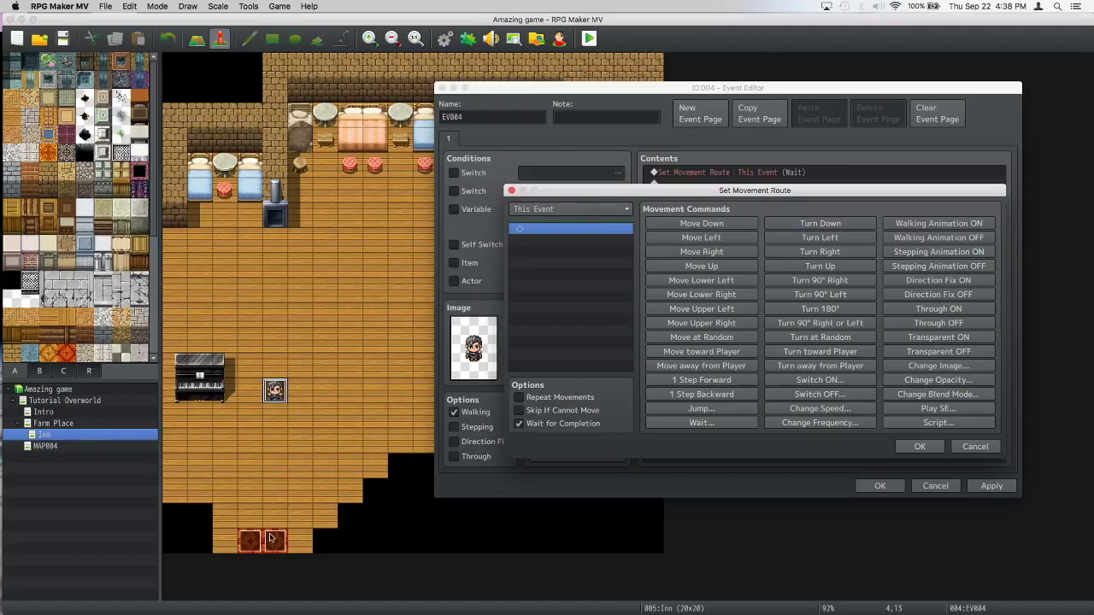
pyautogui.click(668, 225)
pyautogui.click(669, 226)
pyautogui.click(669, 227)
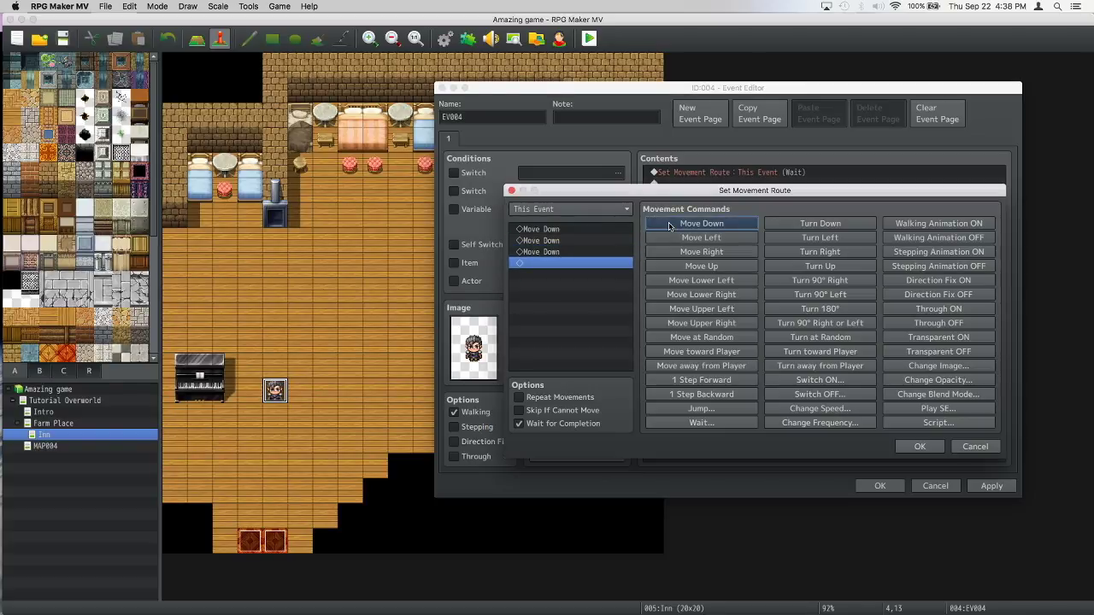
pyautogui.click(669, 225)
pyautogui.click(669, 225)
pyautogui.click(669, 225)
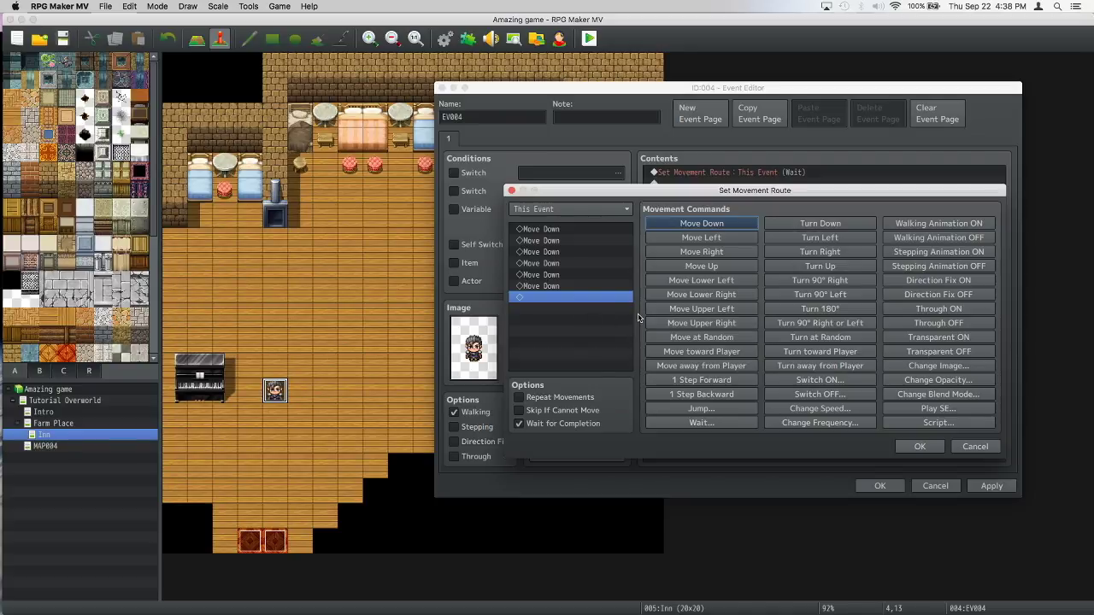
# Append a Change Image command with no image to the end of the event's movement route
pyautogui.click(927, 379)
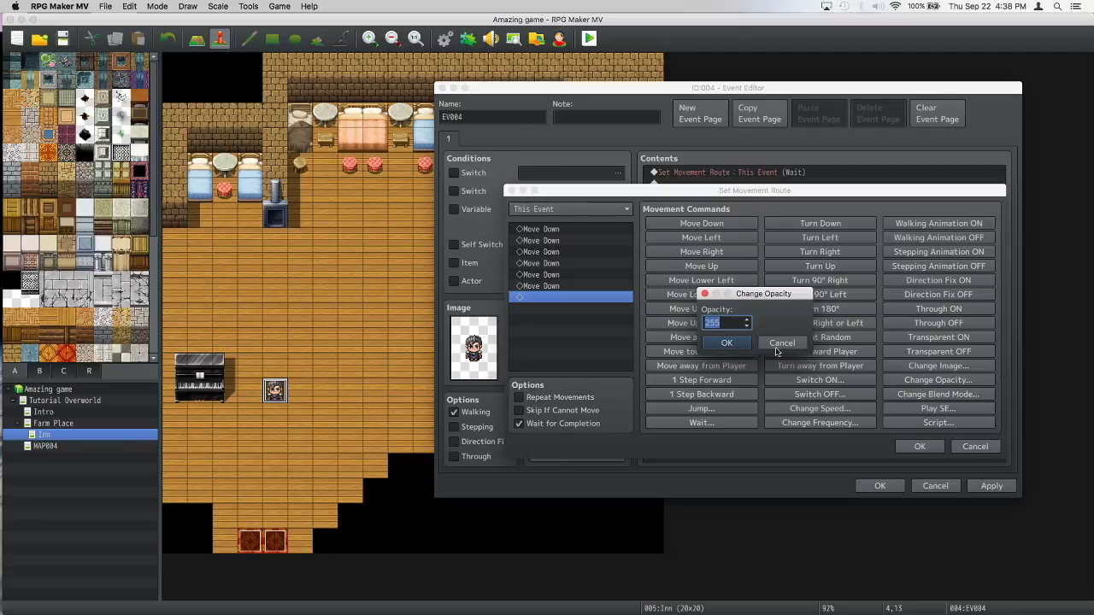
pyautogui.click(704, 294)
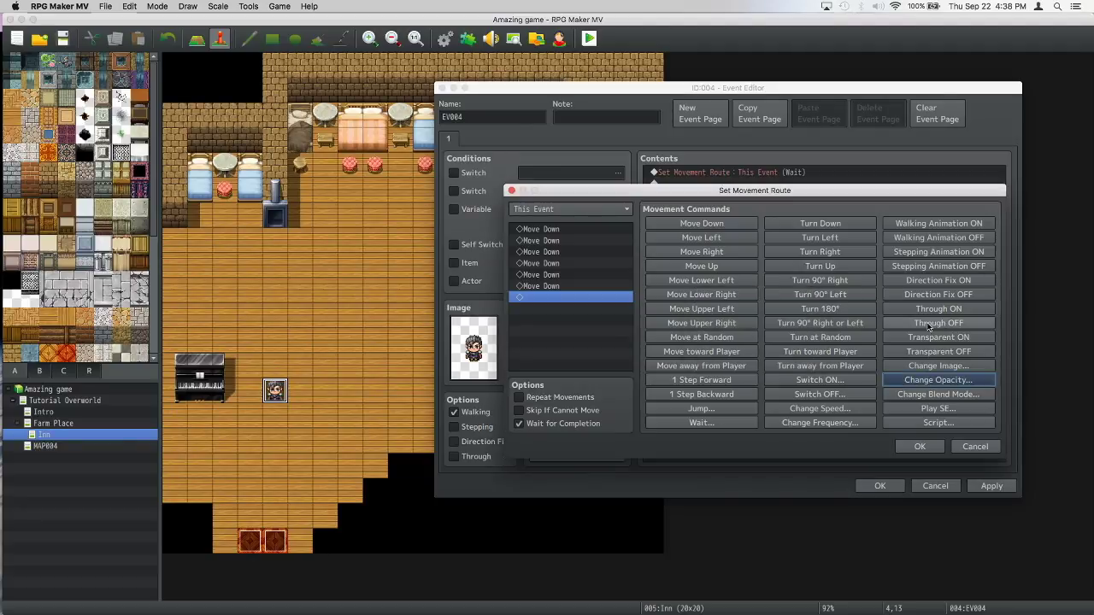
pyautogui.click(937, 366)
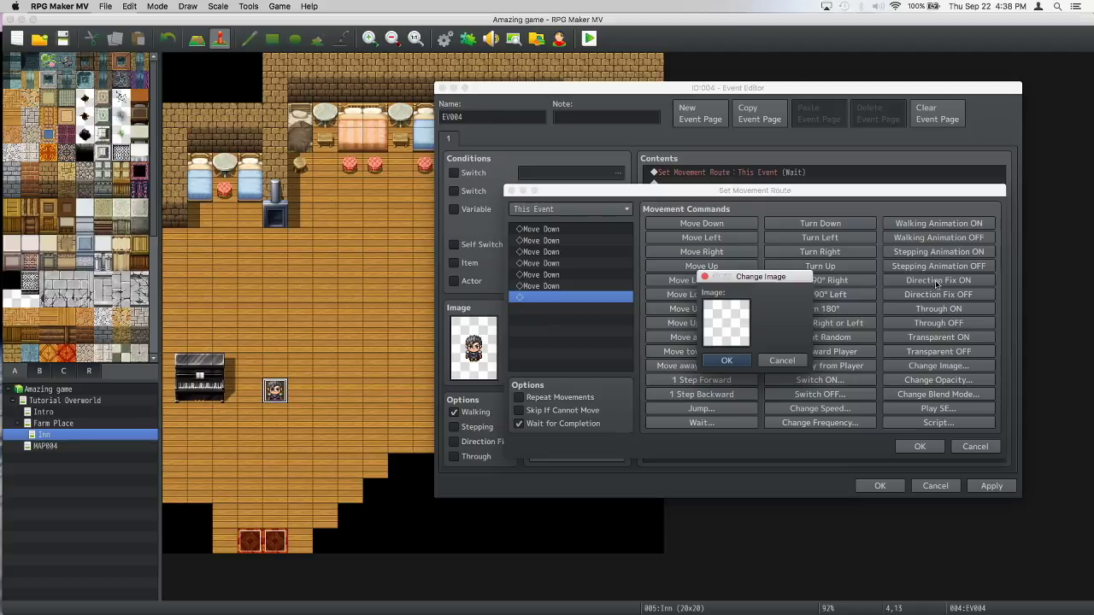
pyautogui.click(729, 362)
pyautogui.click(919, 446)
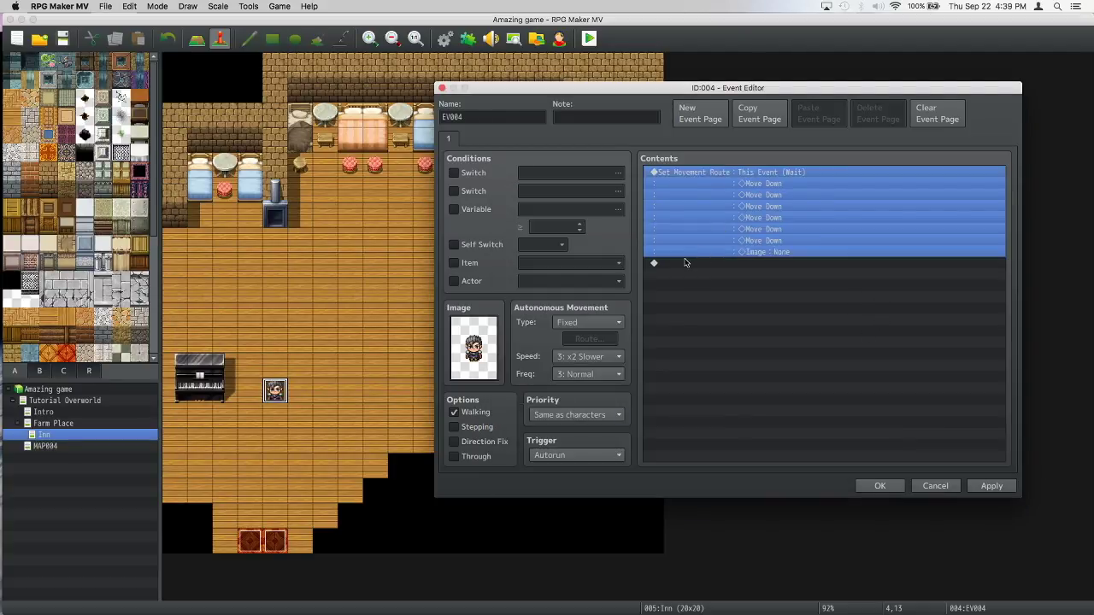
pyautogui.rightClick(689, 183)
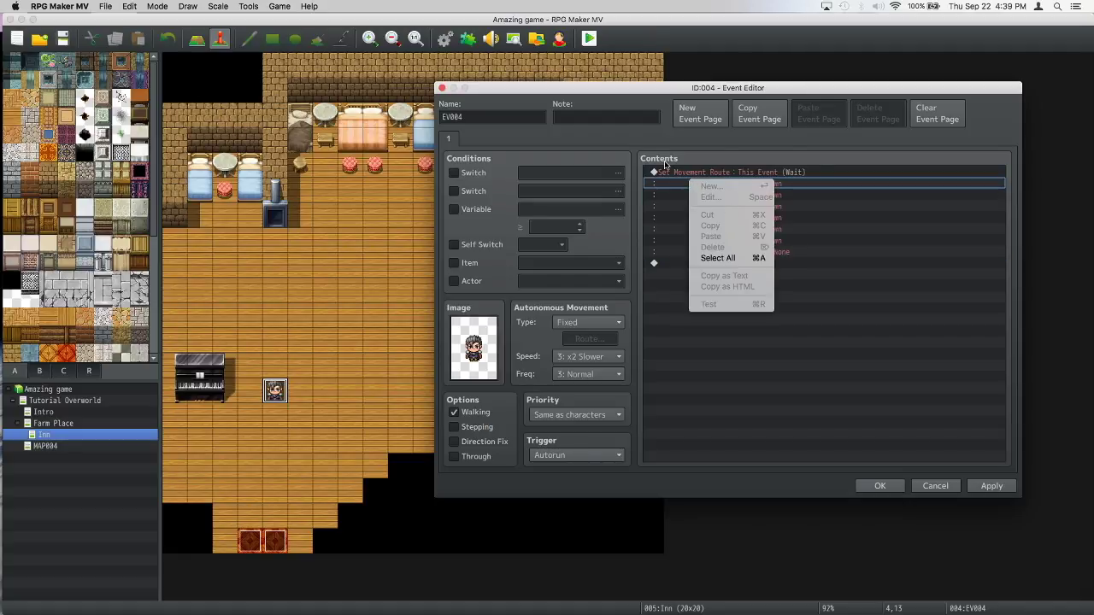
pyautogui.click(718, 258)
pyautogui.rightClick(672, 168)
pyautogui.click(718, 210)
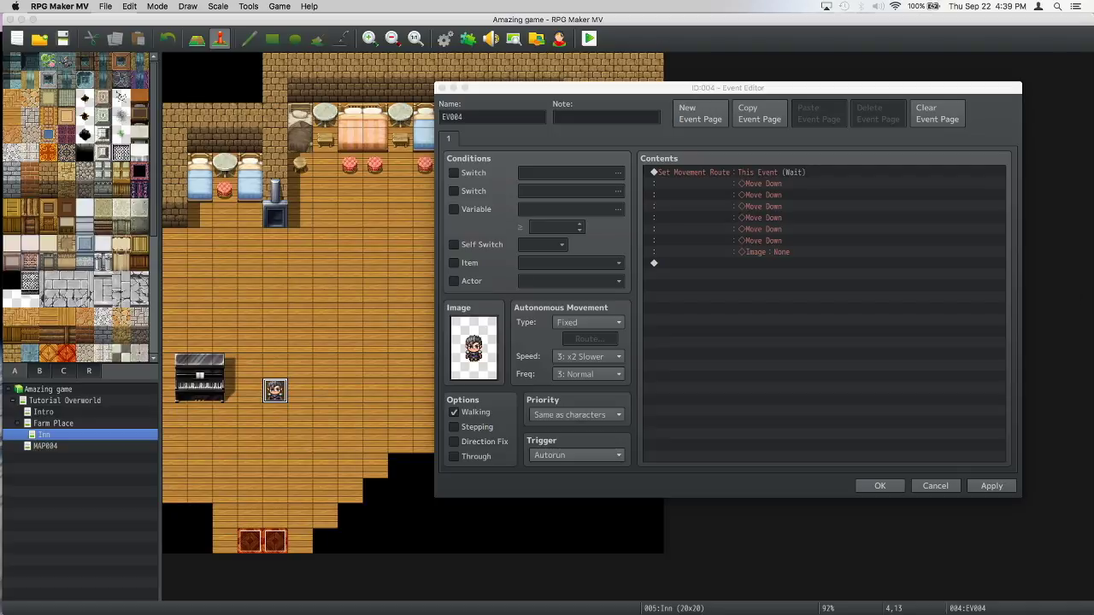
pyautogui.moveTo(737, 185); pyautogui.dragTo(561, 174)
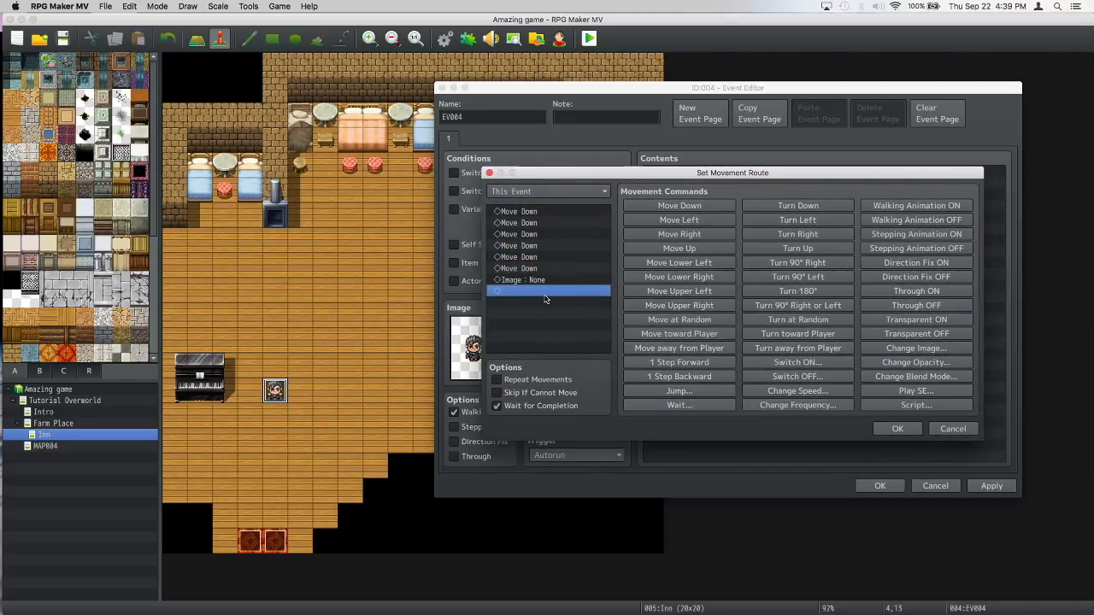
pyautogui.click(523, 269)
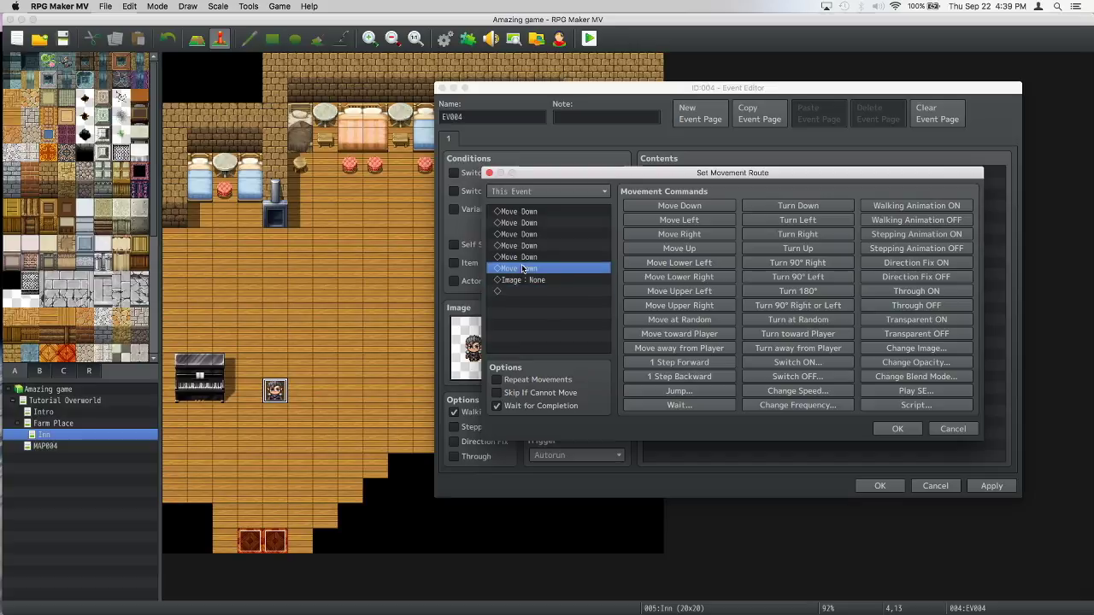
pyautogui.click(893, 429)
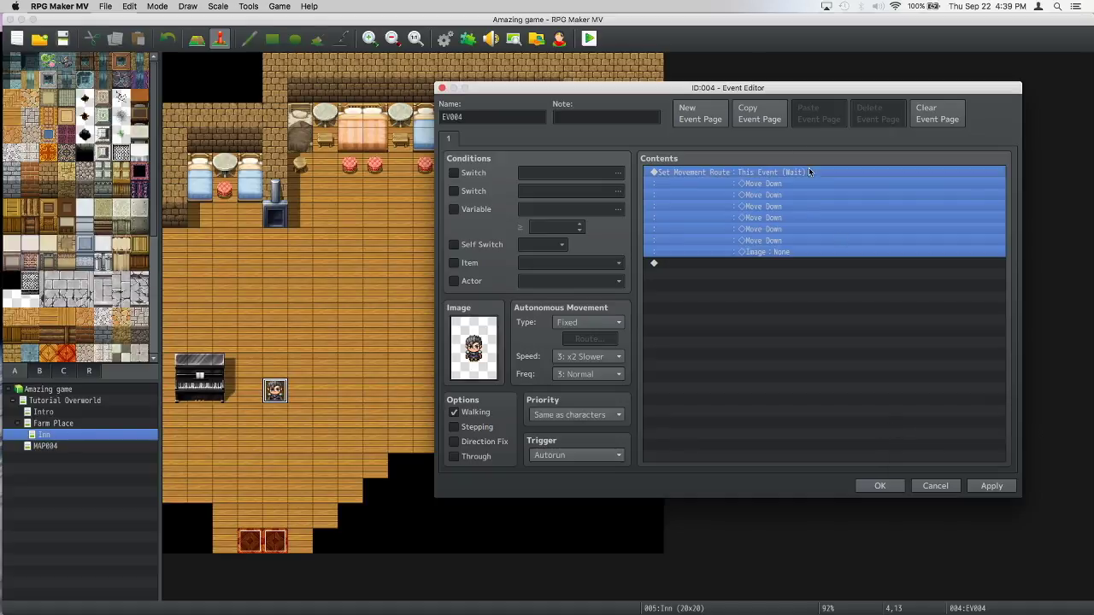
# Remove the last two Move Down commands and the Image: None command from the event's movement route
pyautogui.rightClick(760, 168)
pyautogui.press('Escape')
pyautogui.press('Return')
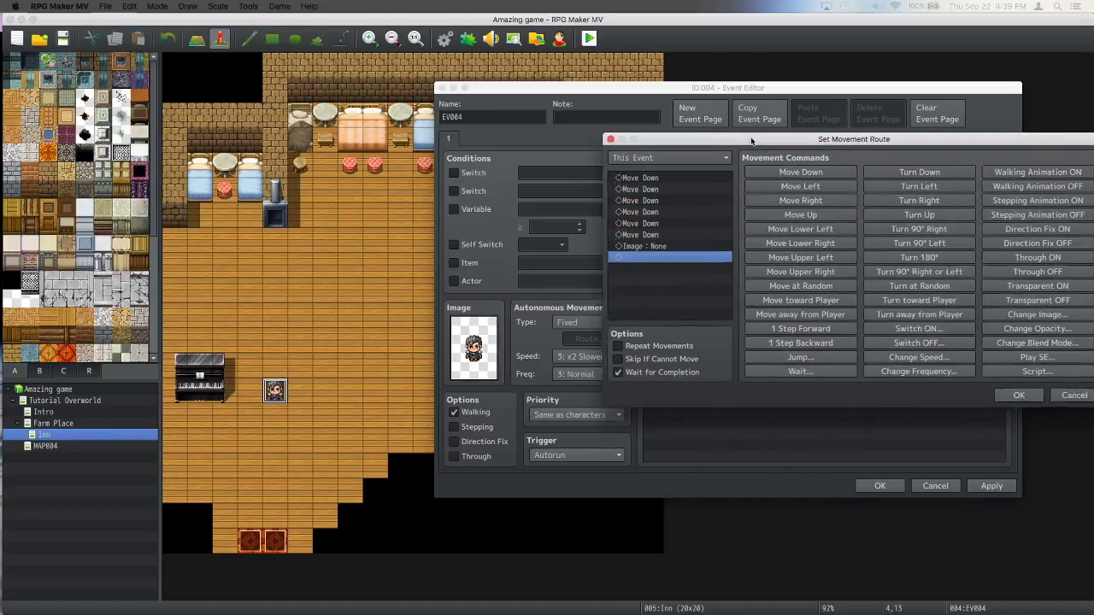
pyautogui.click(494, 264)
pyautogui.rightClick(494, 264)
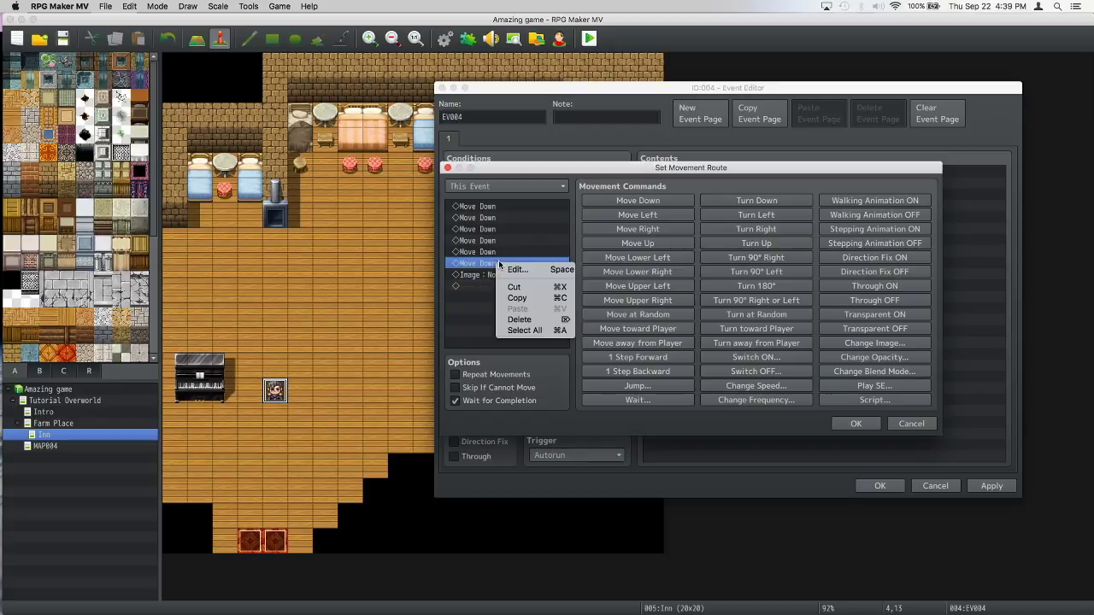
pyautogui.click(509, 287)
pyautogui.rightClick(482, 253)
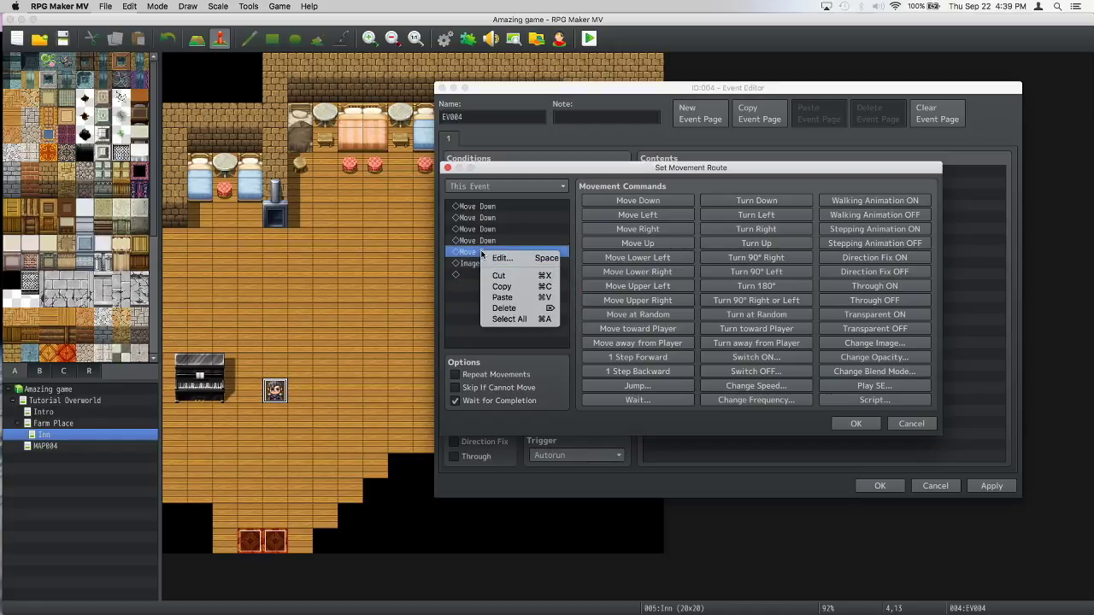
pyautogui.click(496, 284)
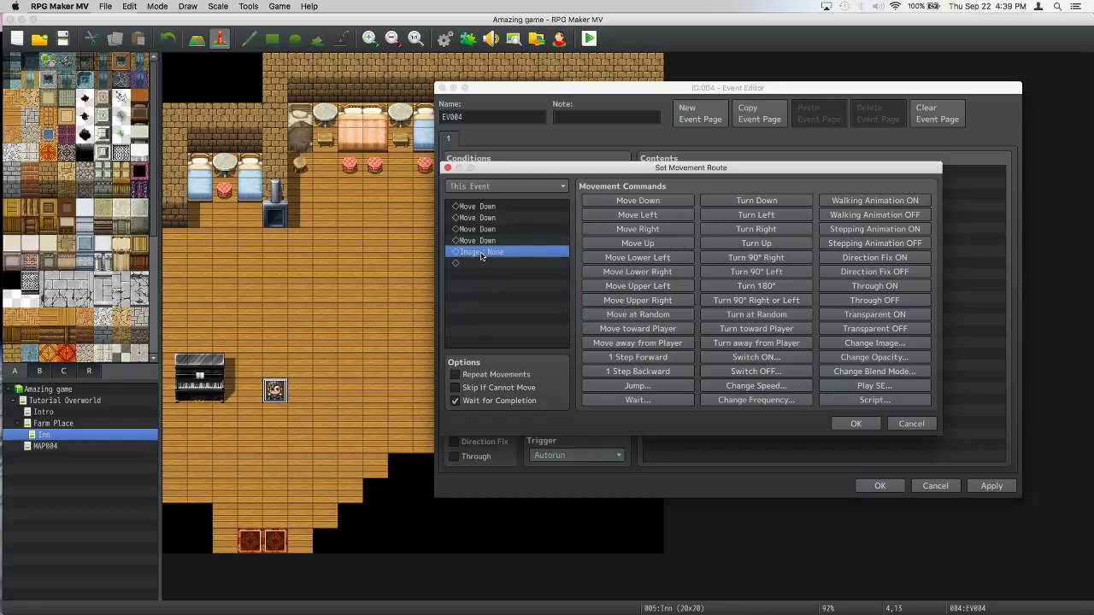
pyautogui.rightClick(481, 259)
pyautogui.click(500, 275)
pyautogui.click(856, 423)
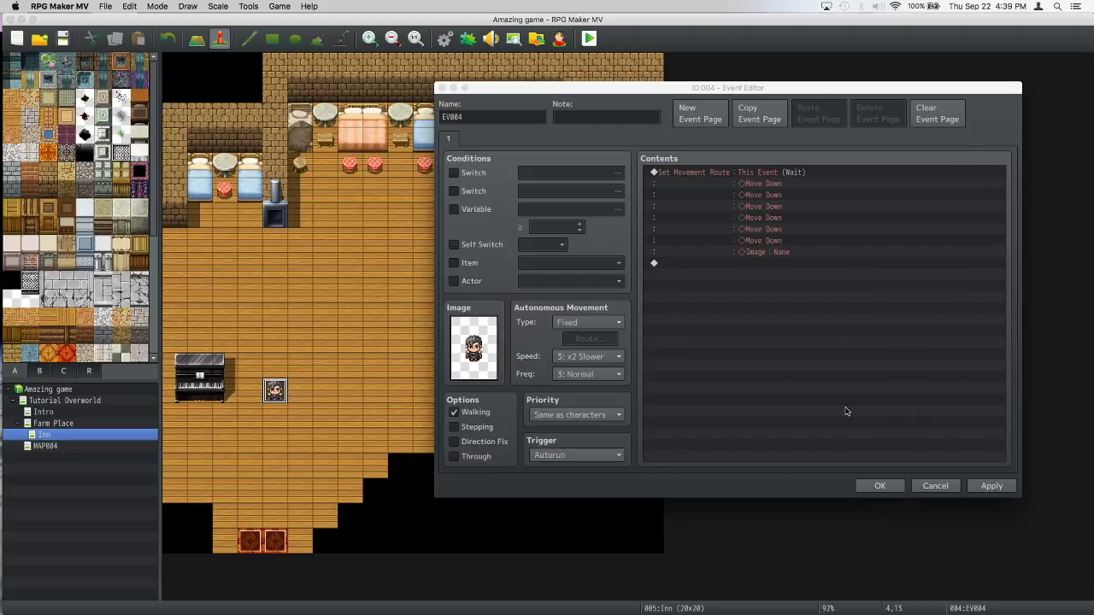
# Add a Set Movement Route command for the Player with Move Right and Turn Left below the event's own route
pyautogui.click(724, 229)
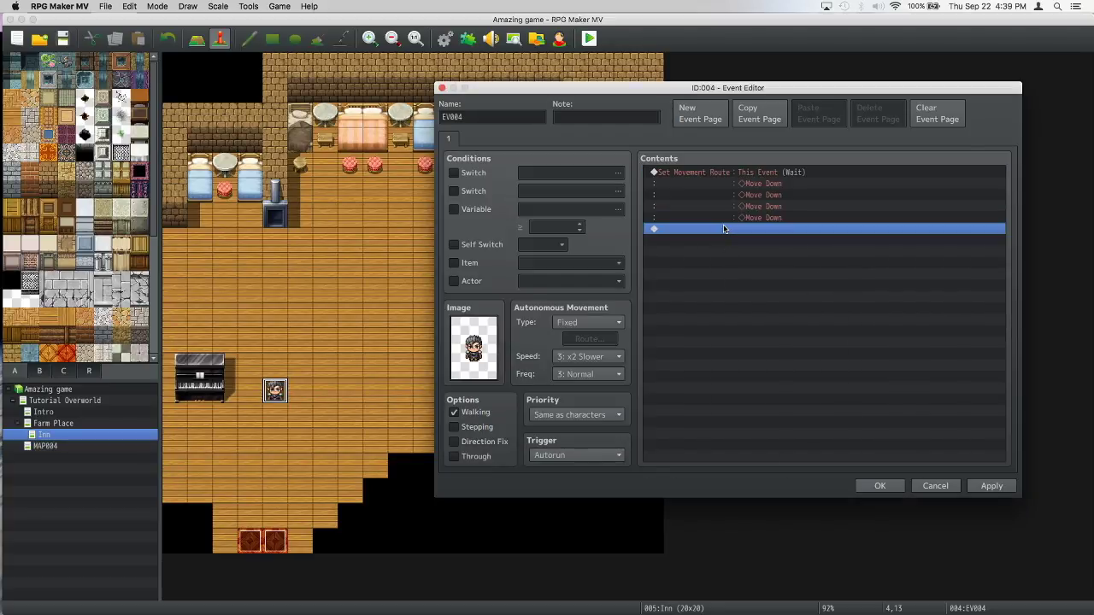
pyautogui.doubleClick(724, 229)
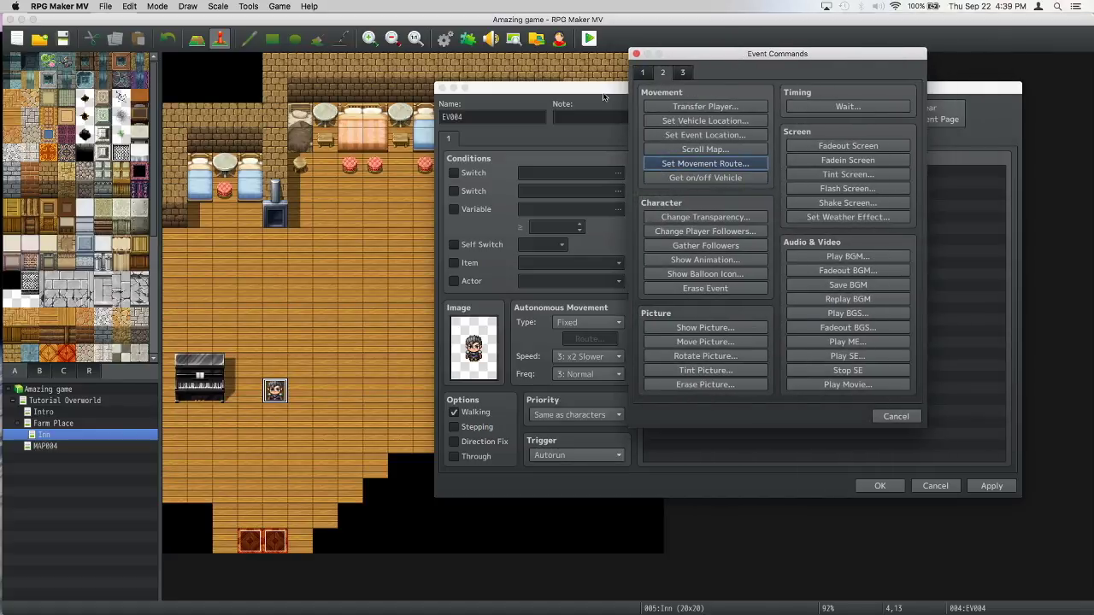
pyautogui.press('Return')
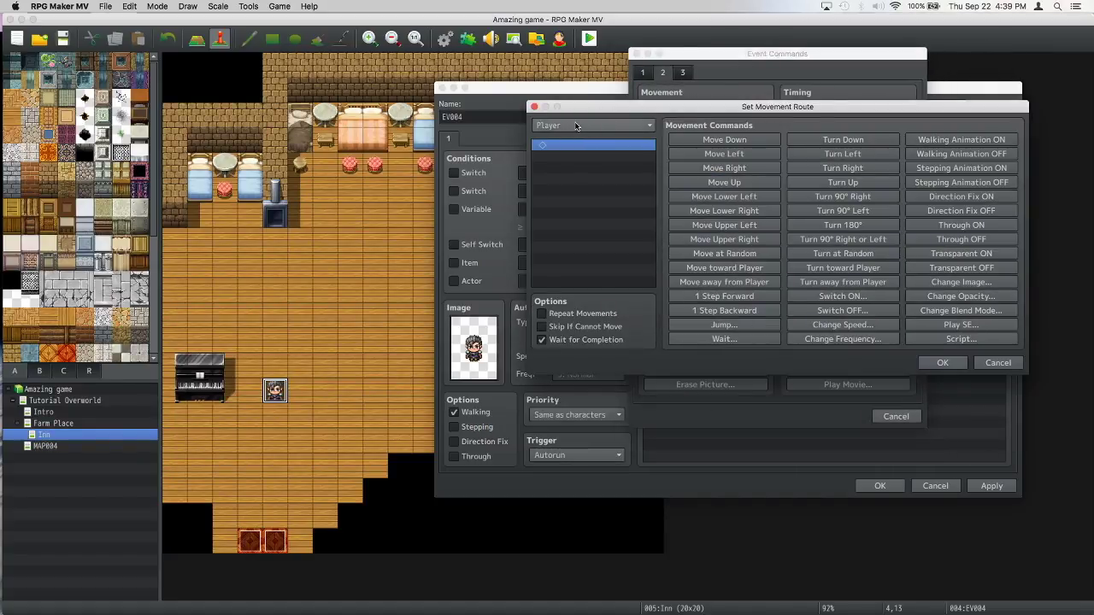
pyautogui.click(732, 170)
pyautogui.click(817, 155)
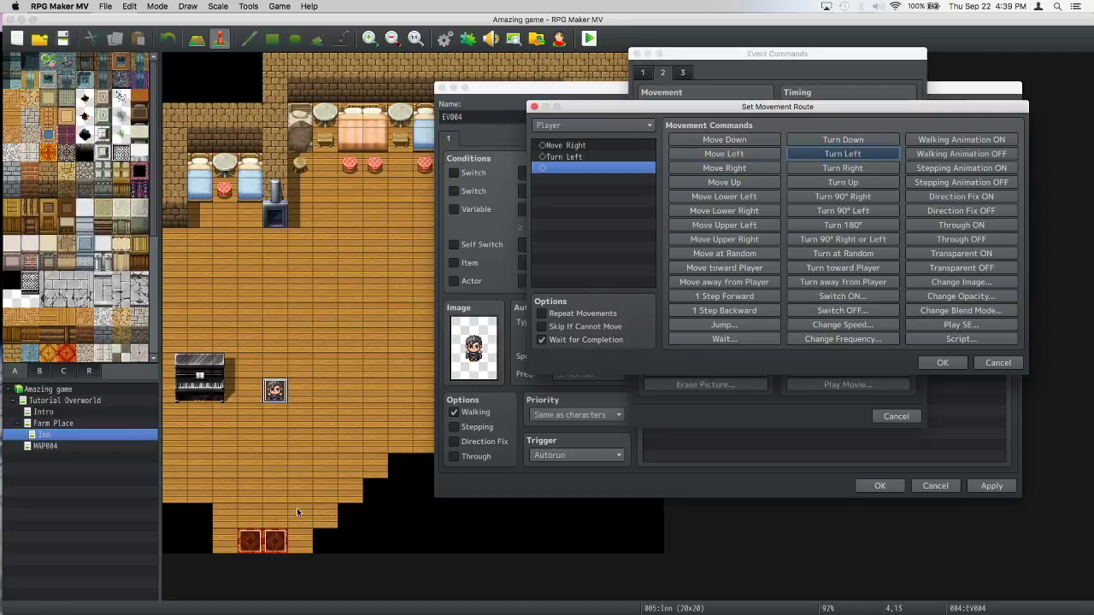
pyautogui.click(942, 363)
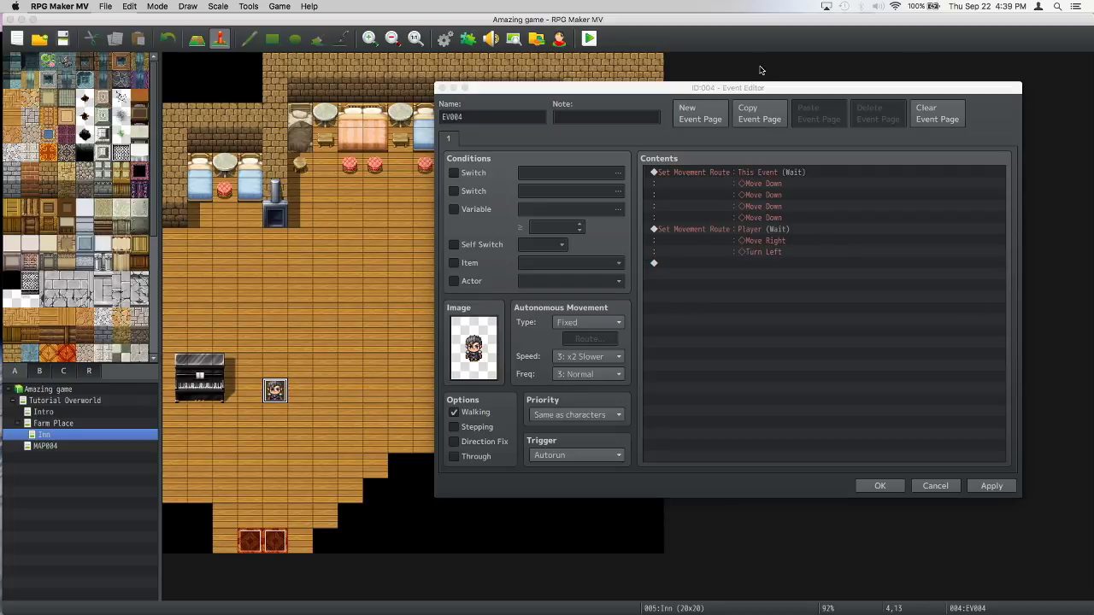
# Add a second Player Set Movement Route with two Move Downs and an empty Change Image, with Wait for Completion off
pyautogui.doubleClick(654, 263)
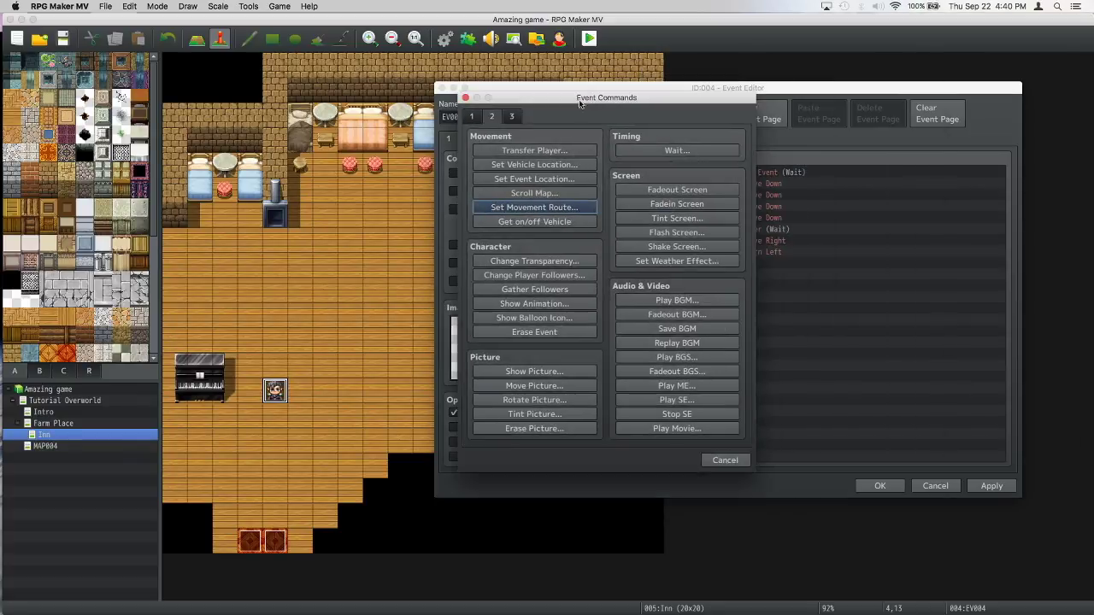
pyautogui.click(545, 208)
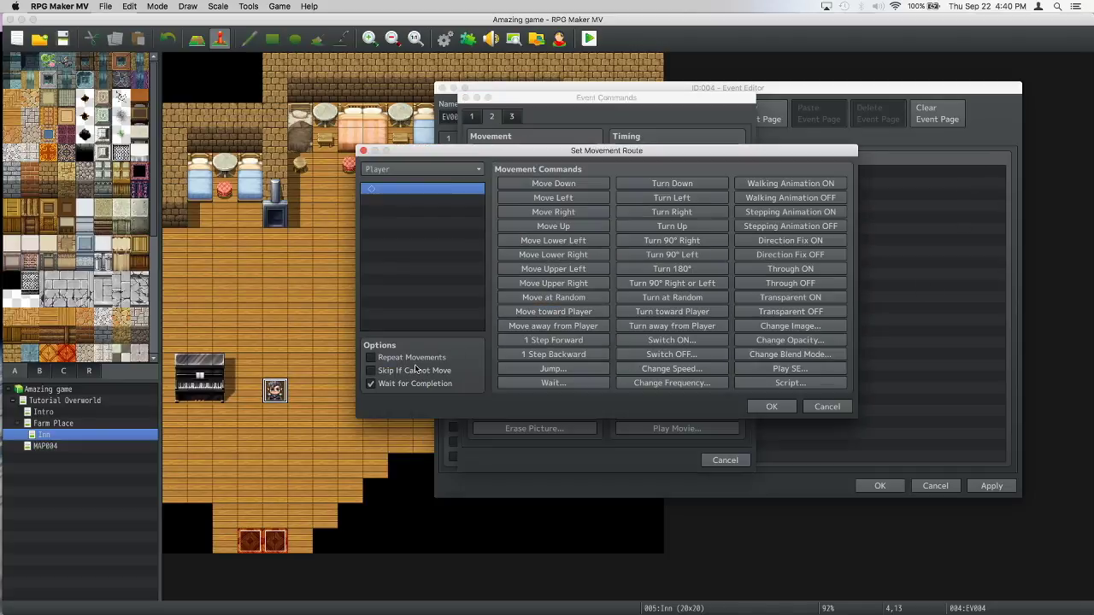
pyautogui.click(373, 384)
pyautogui.click(573, 183)
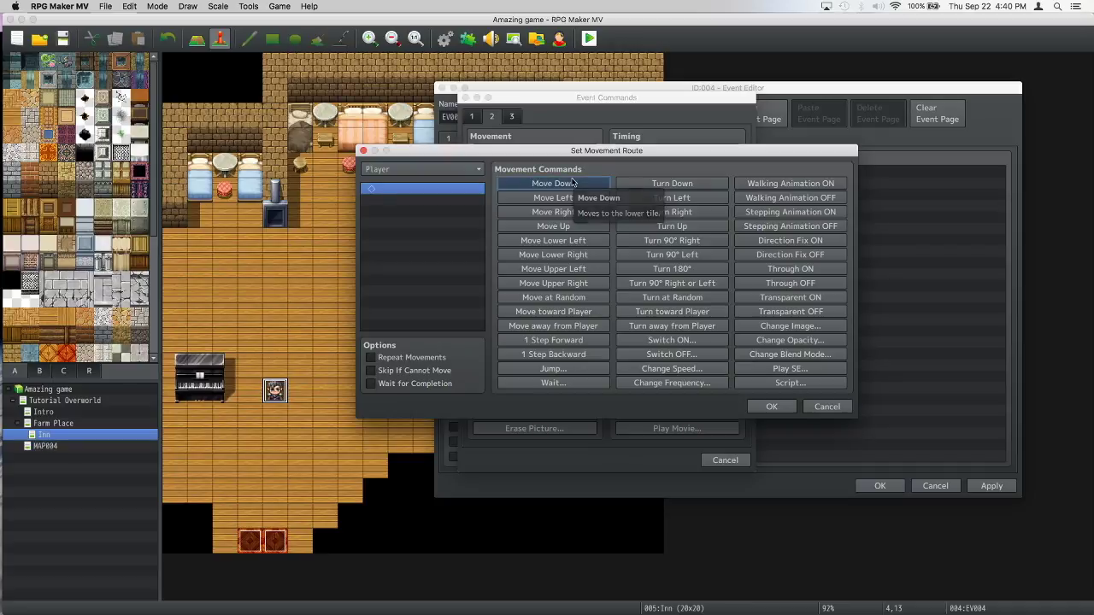
pyautogui.click(573, 183)
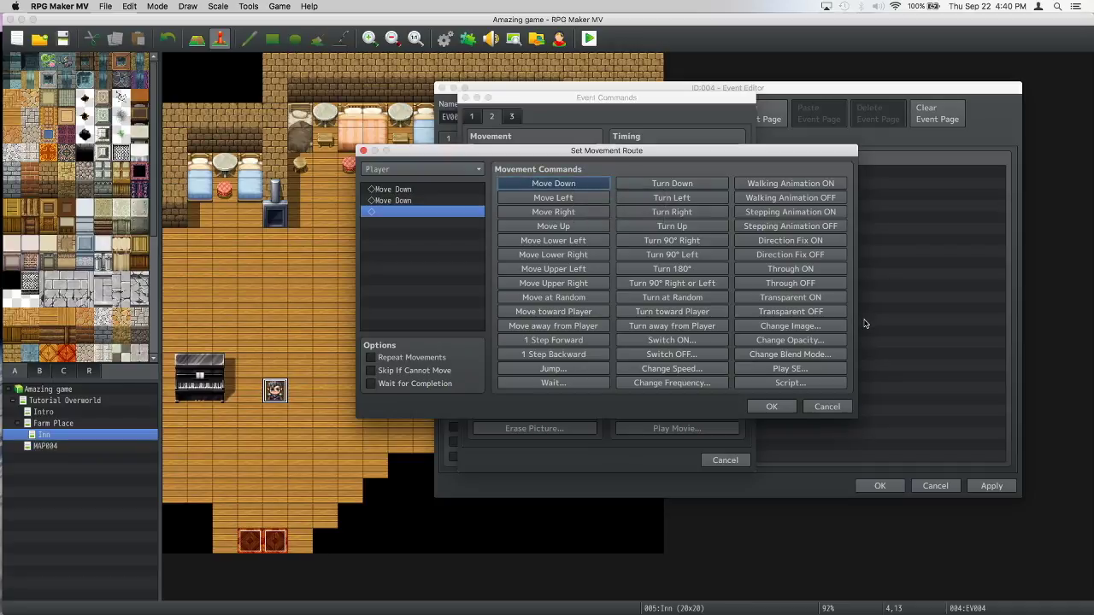
pyautogui.click(795, 327)
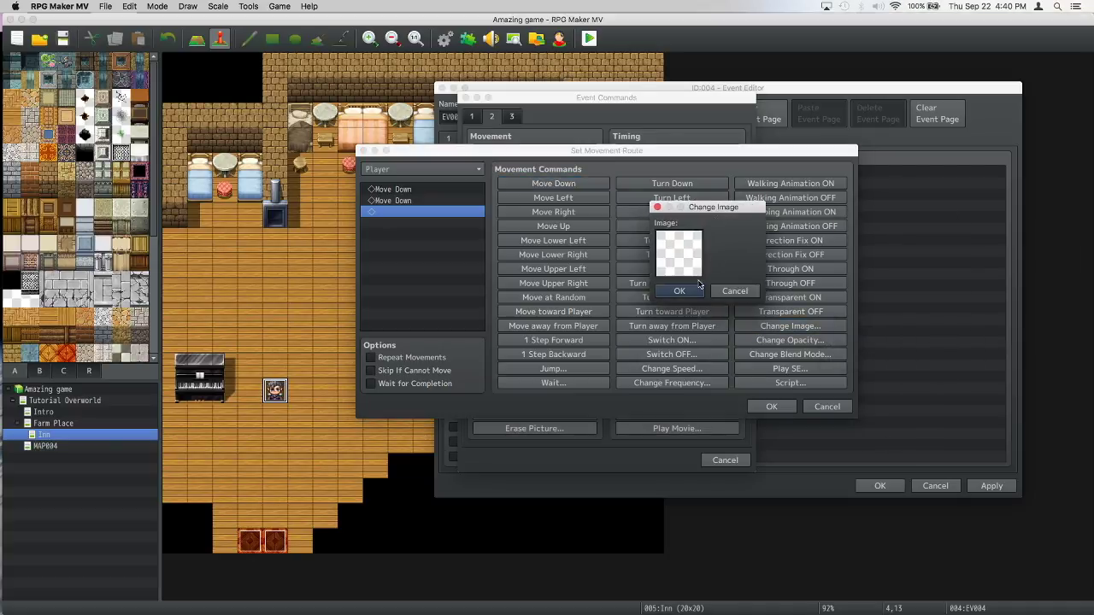
pyautogui.click(679, 289)
pyautogui.click(770, 406)
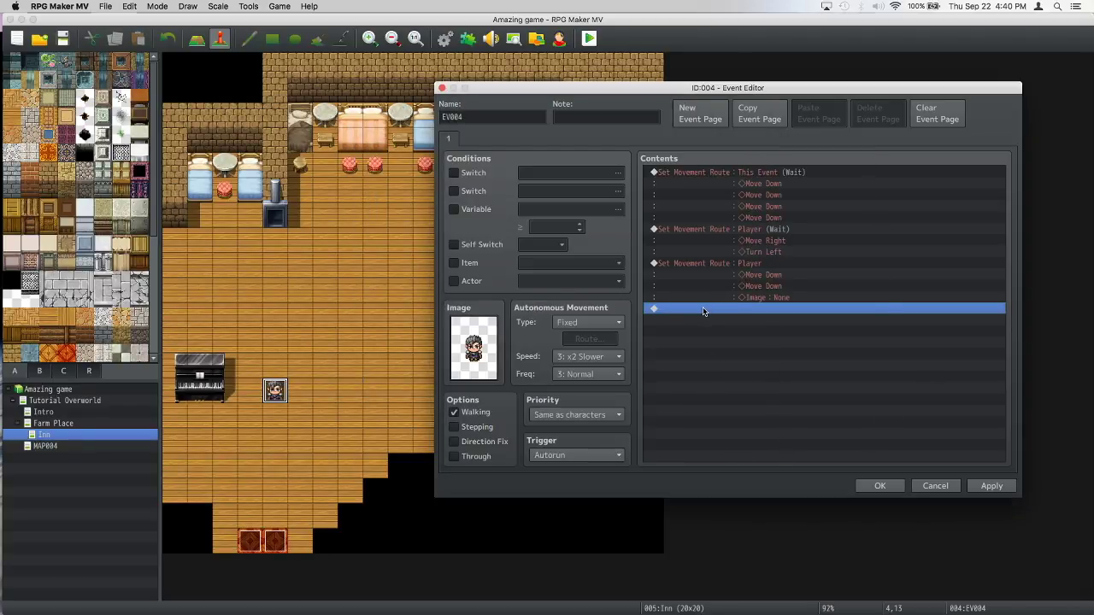
pyautogui.click(628, 528)
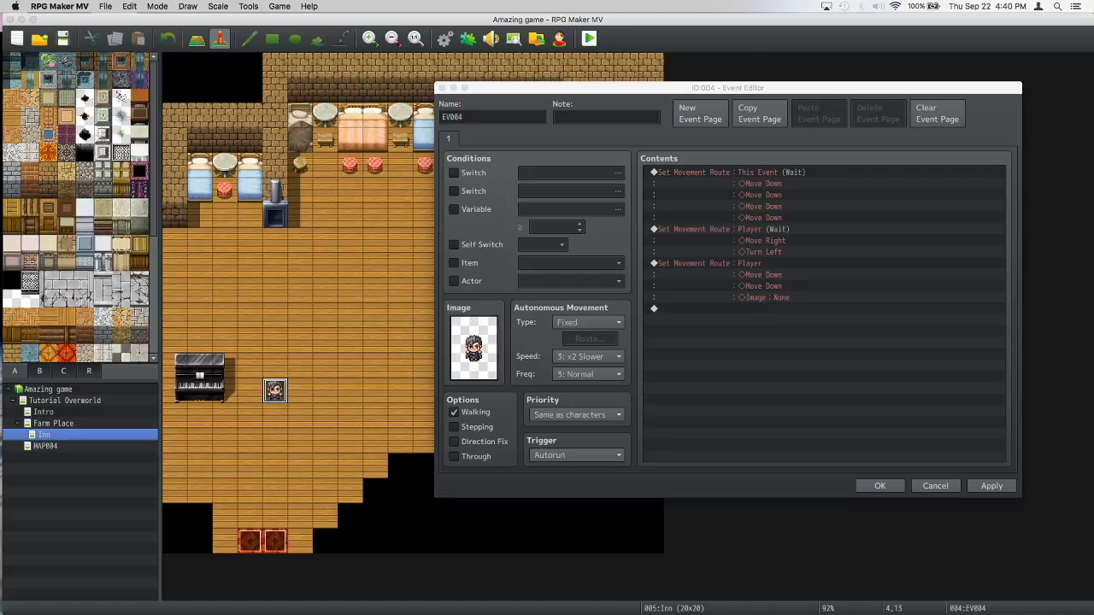
# Add a Show Text command reading "Huh, wierd guy." at the end of the event's contents
pyautogui.doubleClick(654, 308)
pyautogui.moveTo(795, 97); pyautogui.dragTo(485, 97)
pyautogui.click(343, 116)
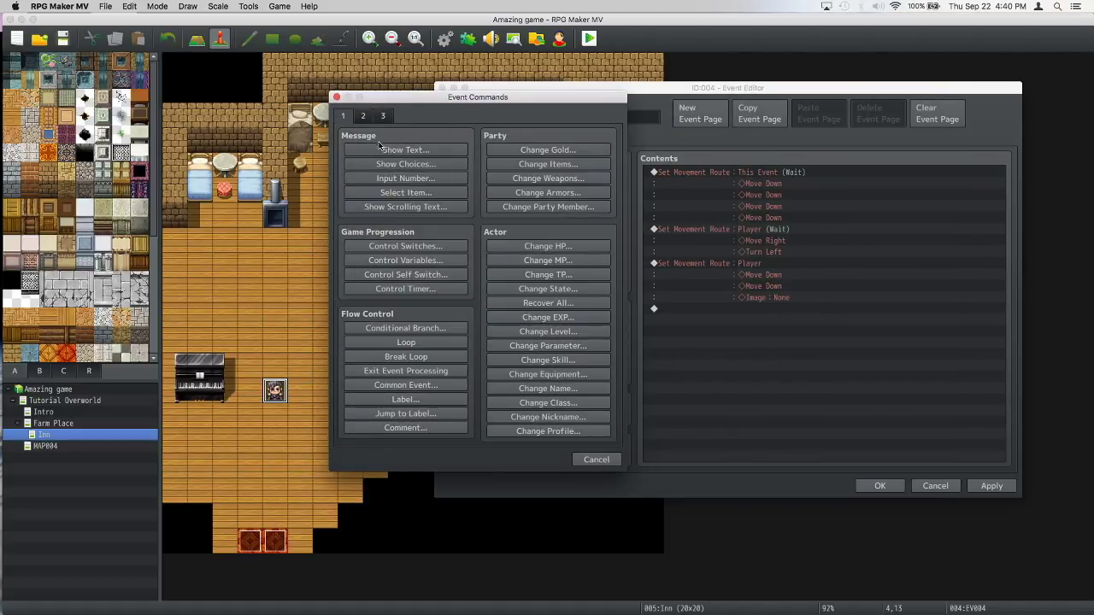
pyautogui.click(381, 150)
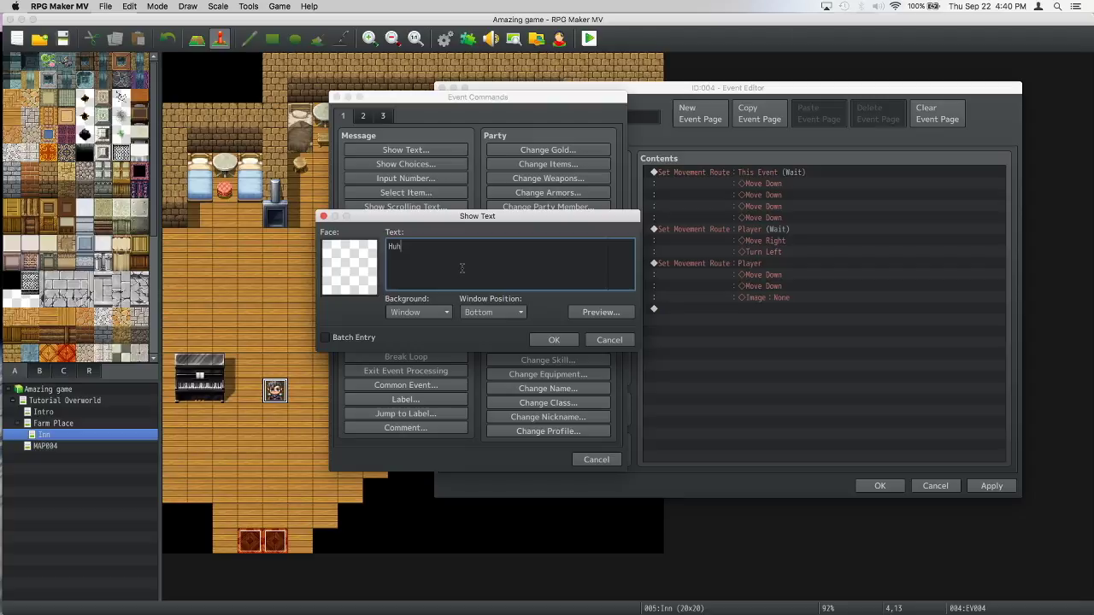
pyautogui.write('Huh, wied')
pyautogui.click(554, 339)
# Give the "Huh, wierd guy." message the first face from the Character image set and apply the event changes
pyautogui.click(683, 318)
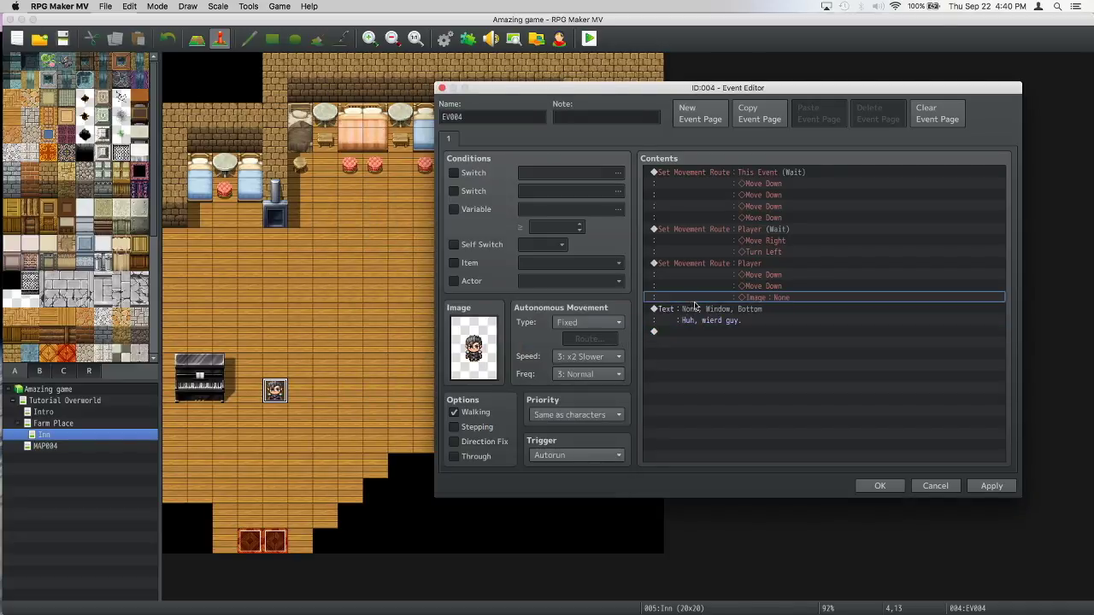
pyautogui.rightClick(702, 312)
pyautogui.click(721, 328)
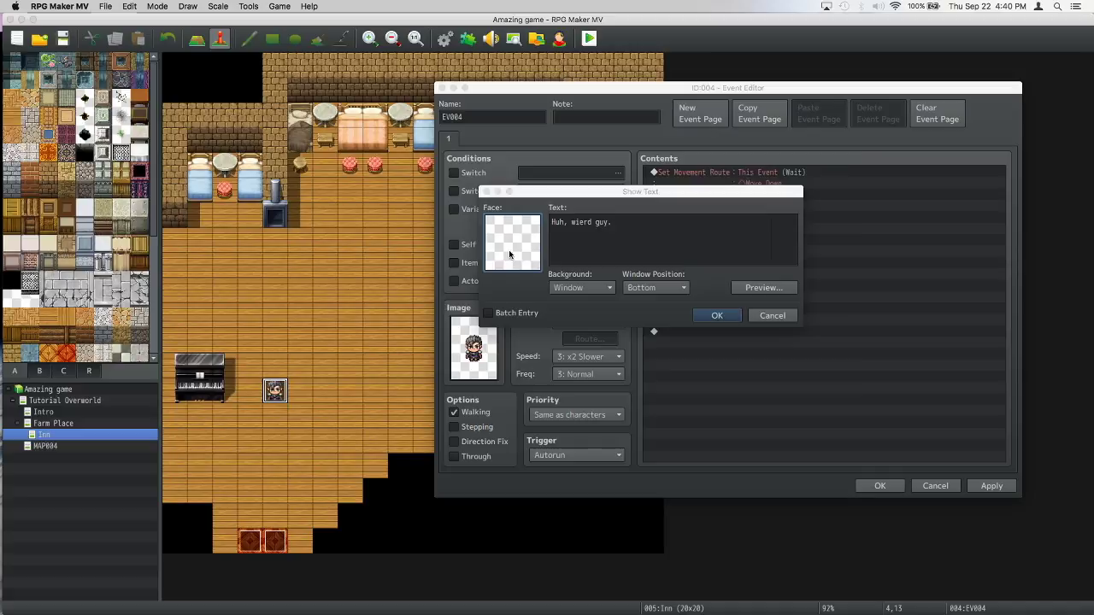
pyautogui.doubleClick(508, 250)
pyautogui.click(472, 191)
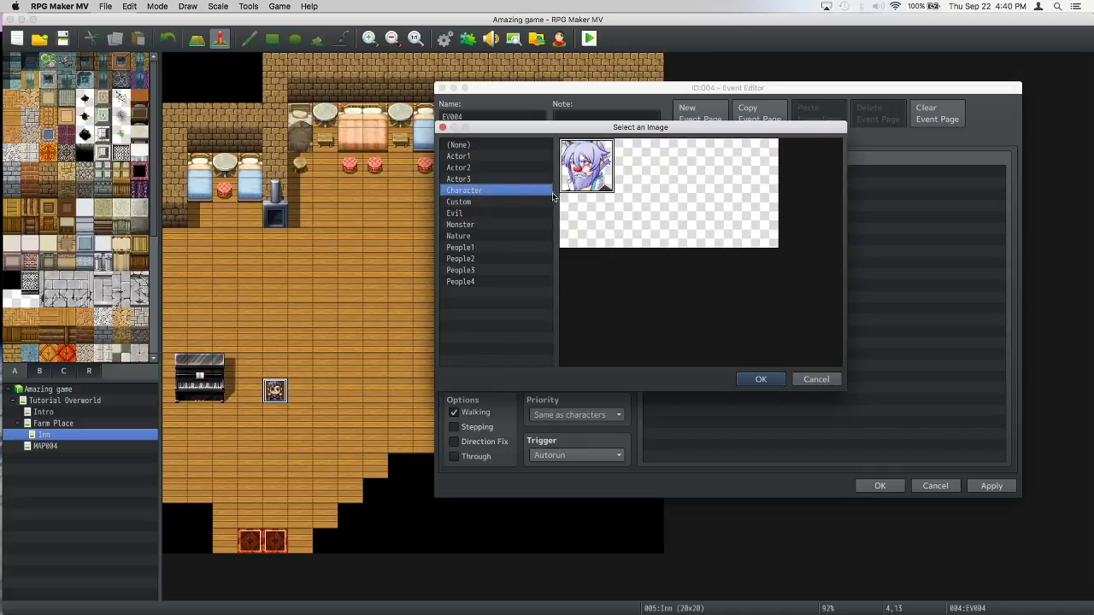
pyautogui.click(757, 379)
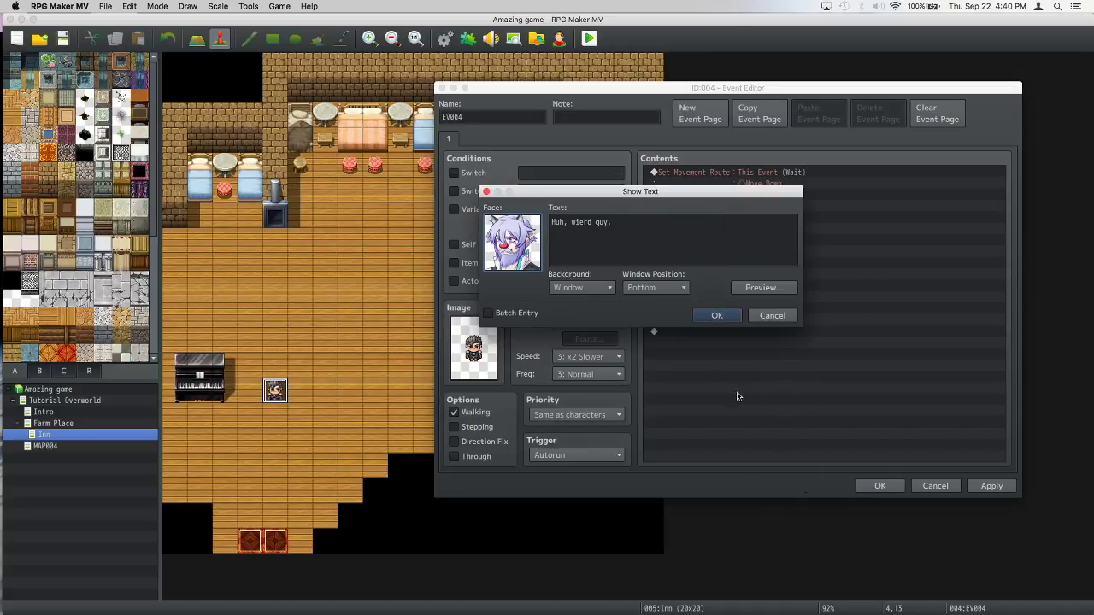
pyautogui.click(717, 315)
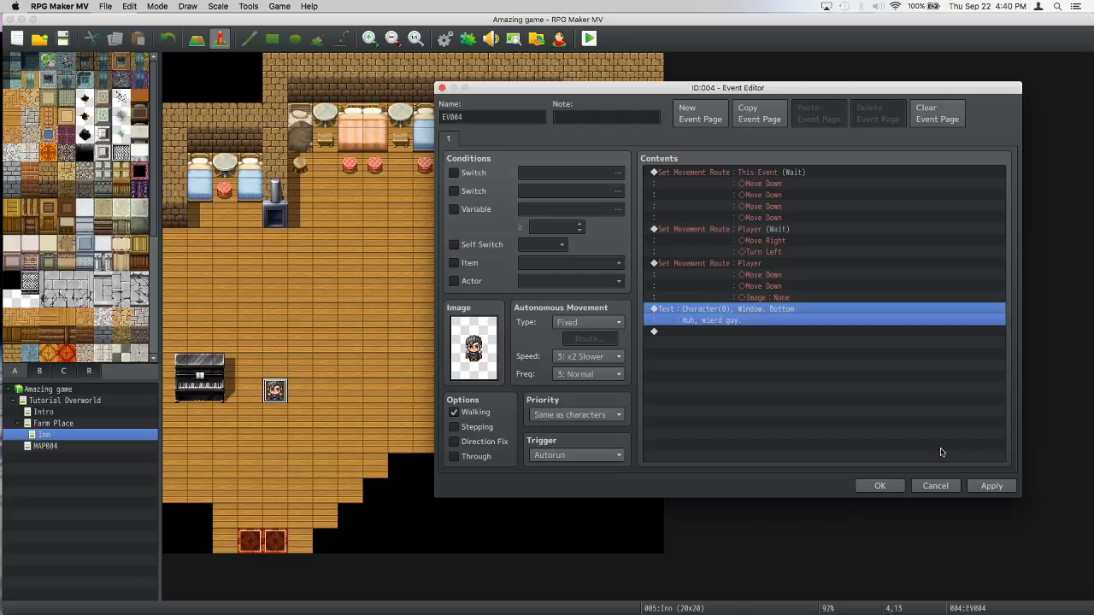
pyautogui.click(984, 484)
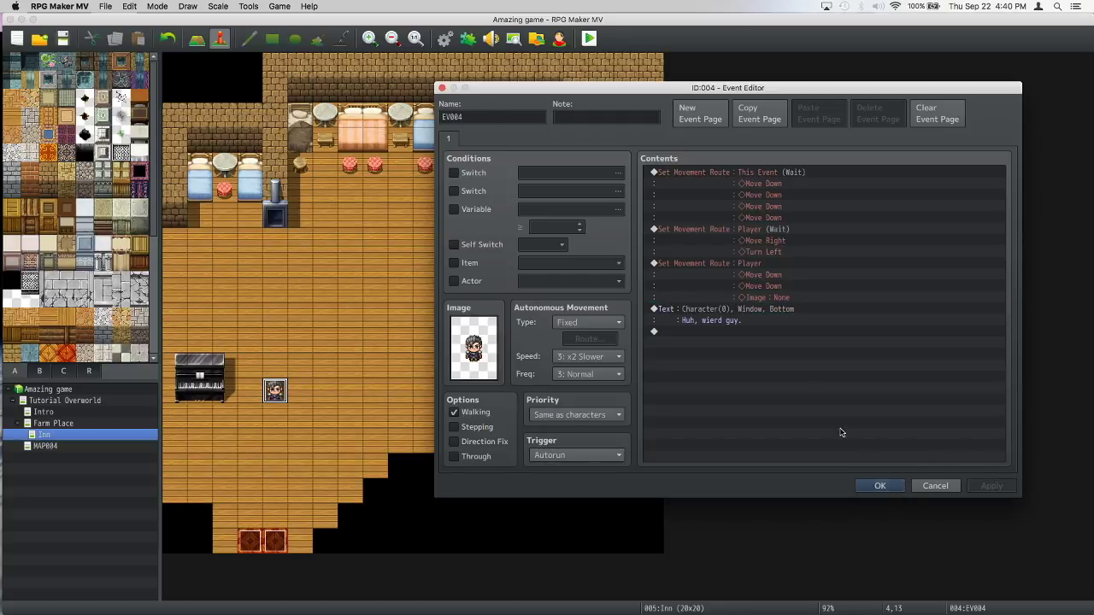
# Add a Control Self Switch command setting A to ON after the message, and apply the event changes
pyautogui.doubleClick(709, 334)
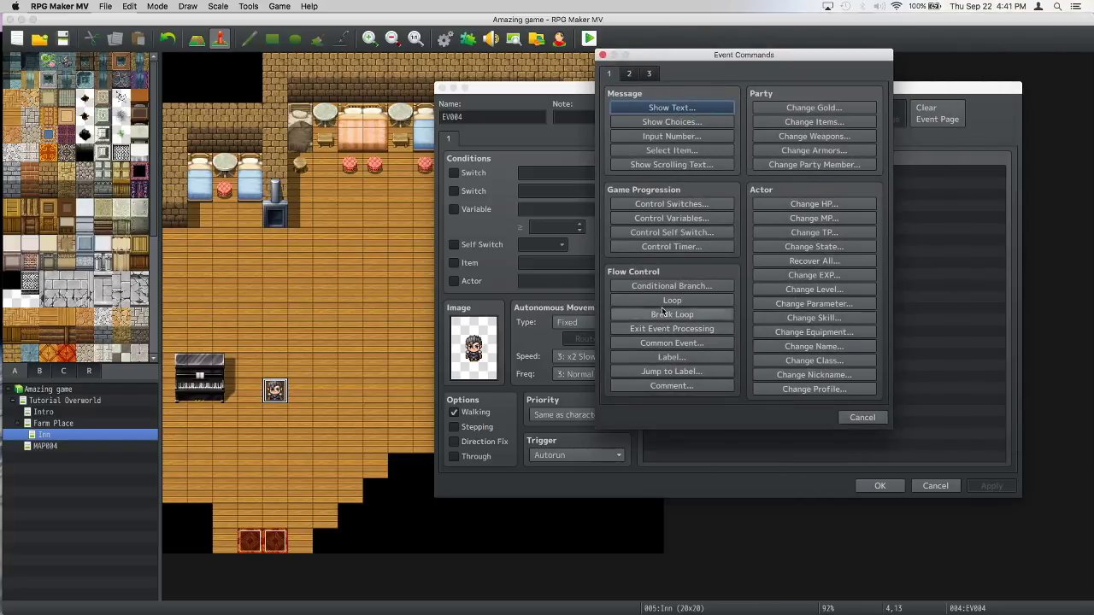
pyautogui.click(672, 232)
pyautogui.click(728, 283)
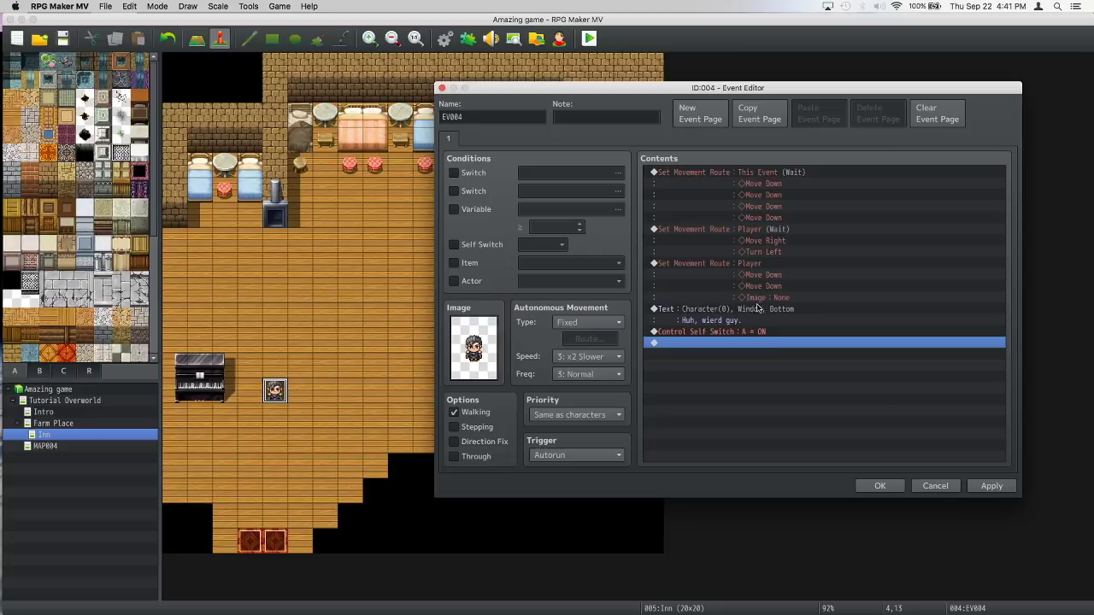
pyautogui.click(991, 486)
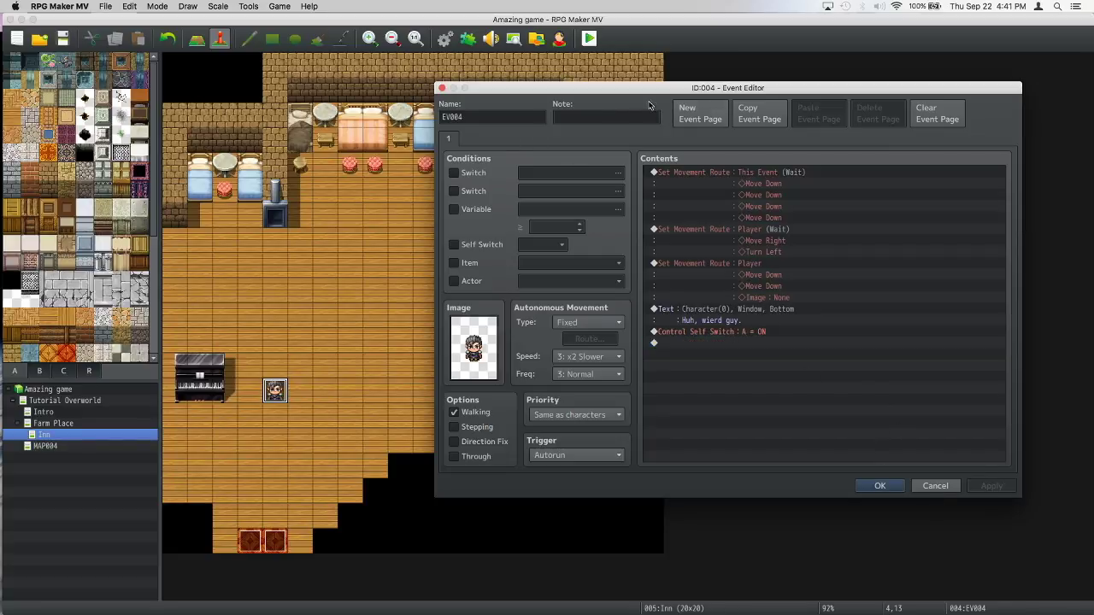
# Create a second event page conditioned on Self Switch A, containing an Erase Event command, and accept the event
pyautogui.click(708, 118)
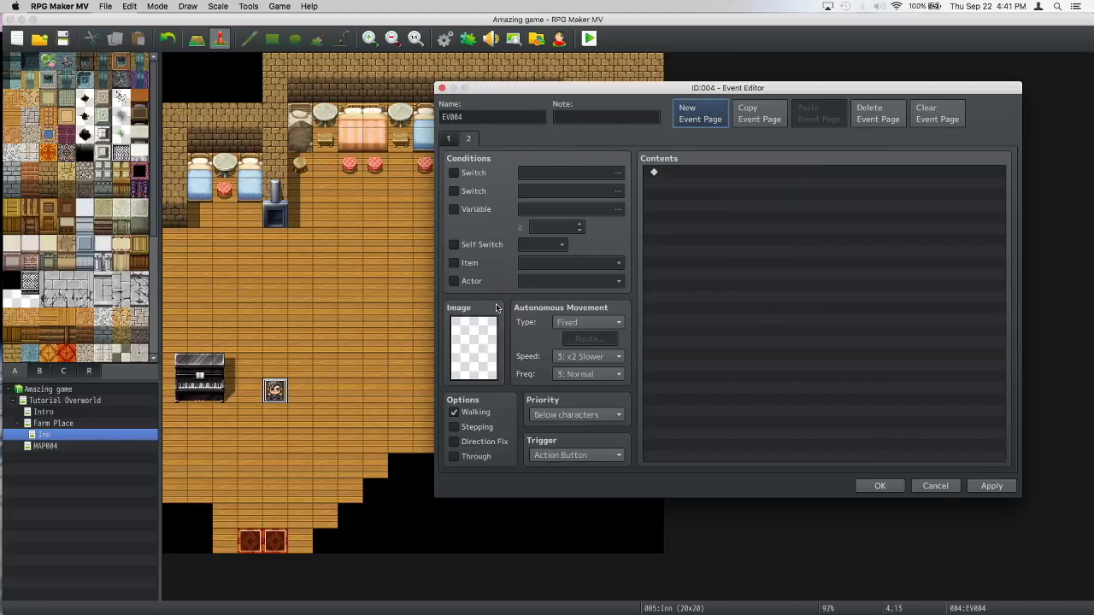
pyautogui.click(453, 245)
pyautogui.click(683, 177)
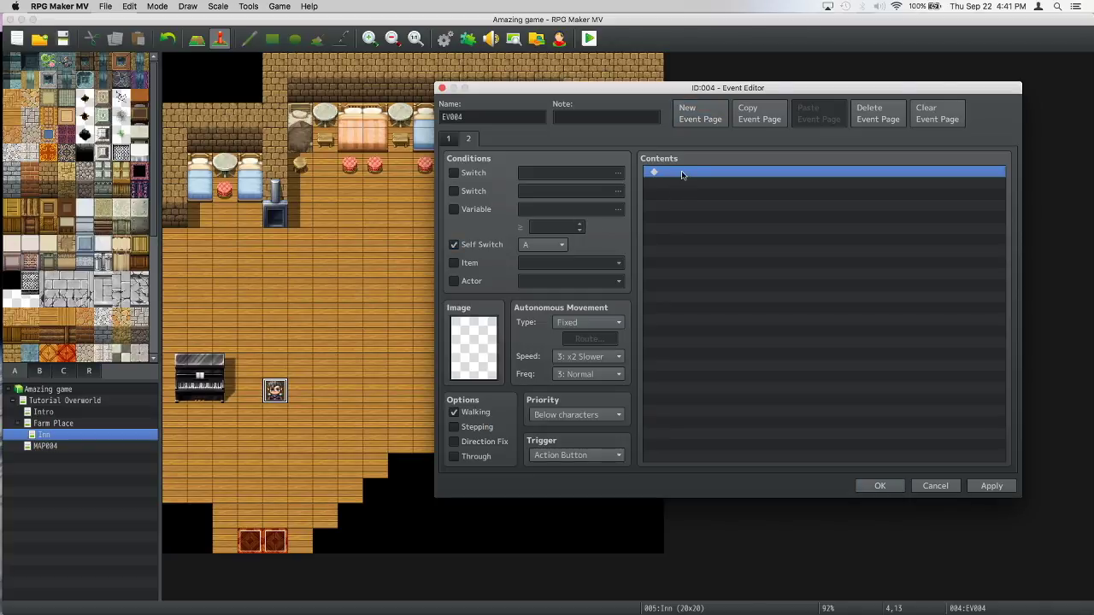
pyautogui.doubleClick(683, 175)
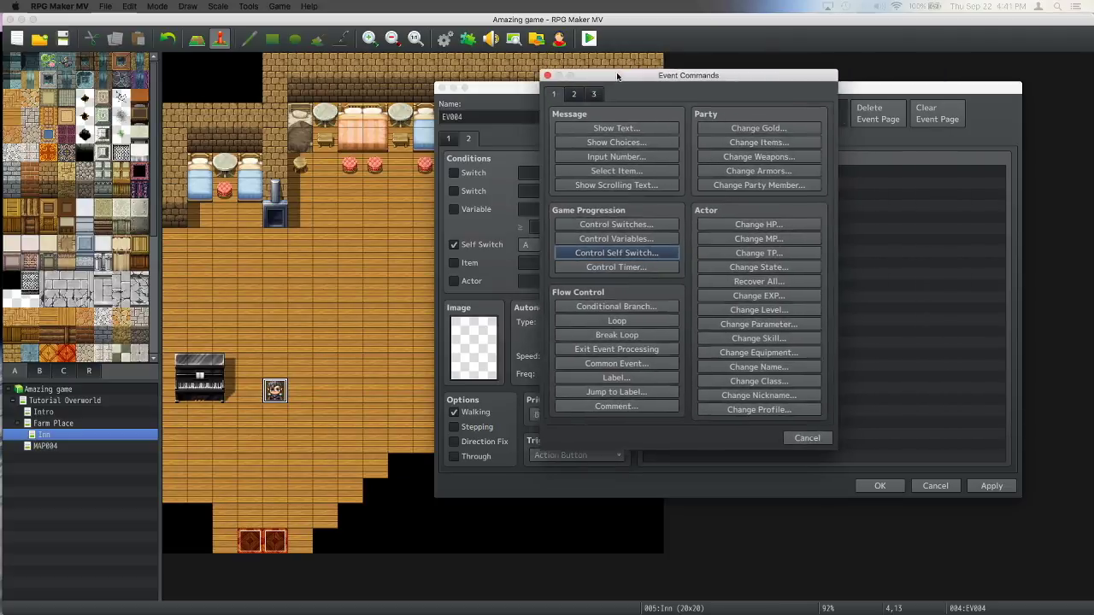
pyautogui.click(562, 100)
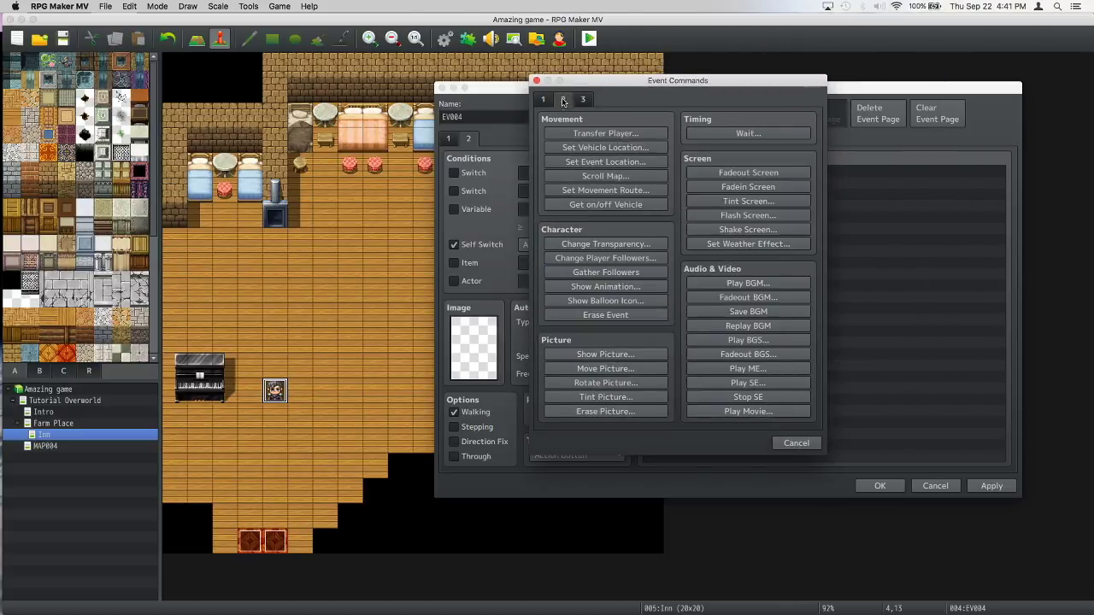
pyautogui.click(598, 316)
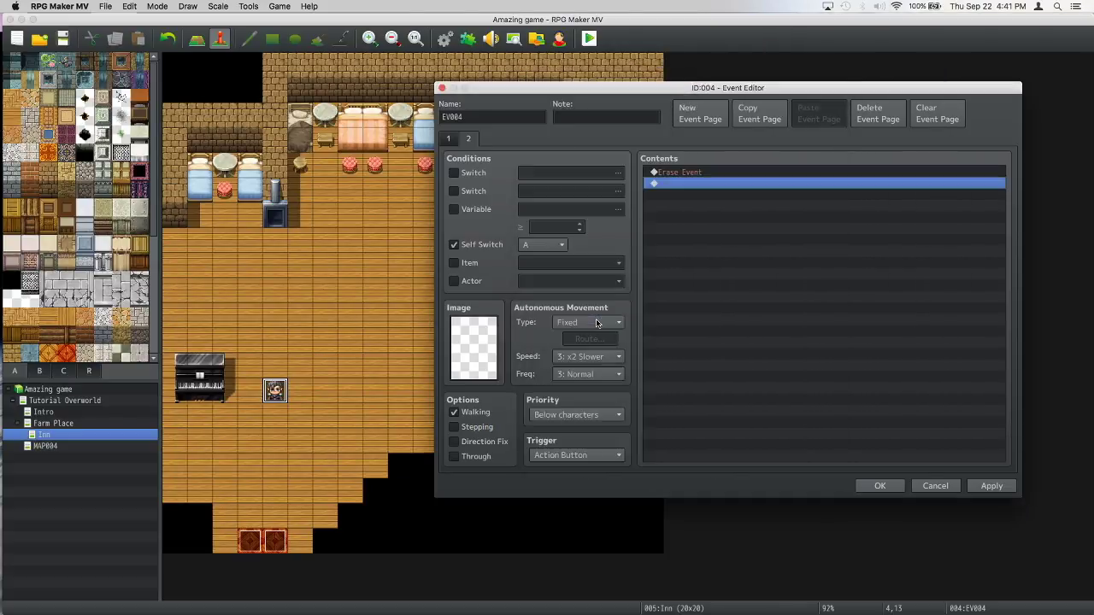
pyautogui.click(881, 485)
# Save the changes to the game and start a playtest with New Game
pyautogui.click(589, 39)
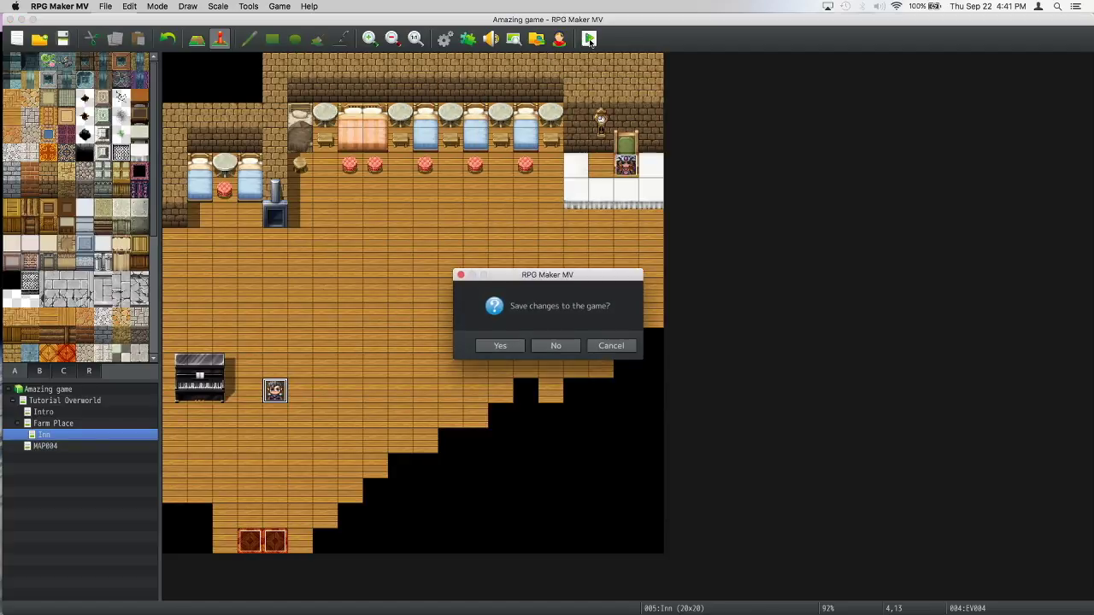
pyautogui.click(494, 343)
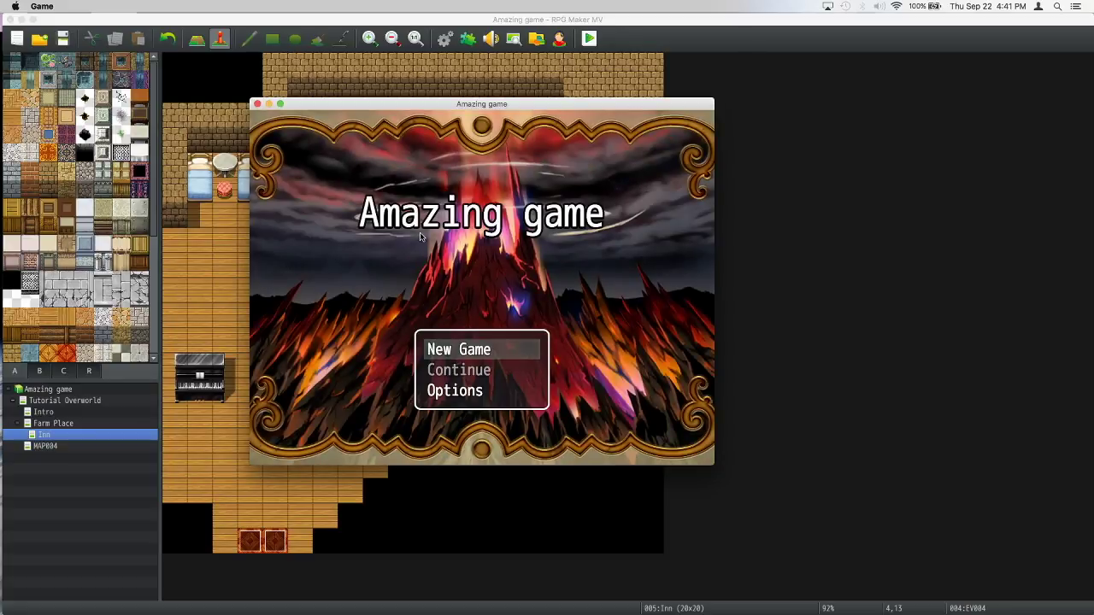
pyautogui.press('Return')
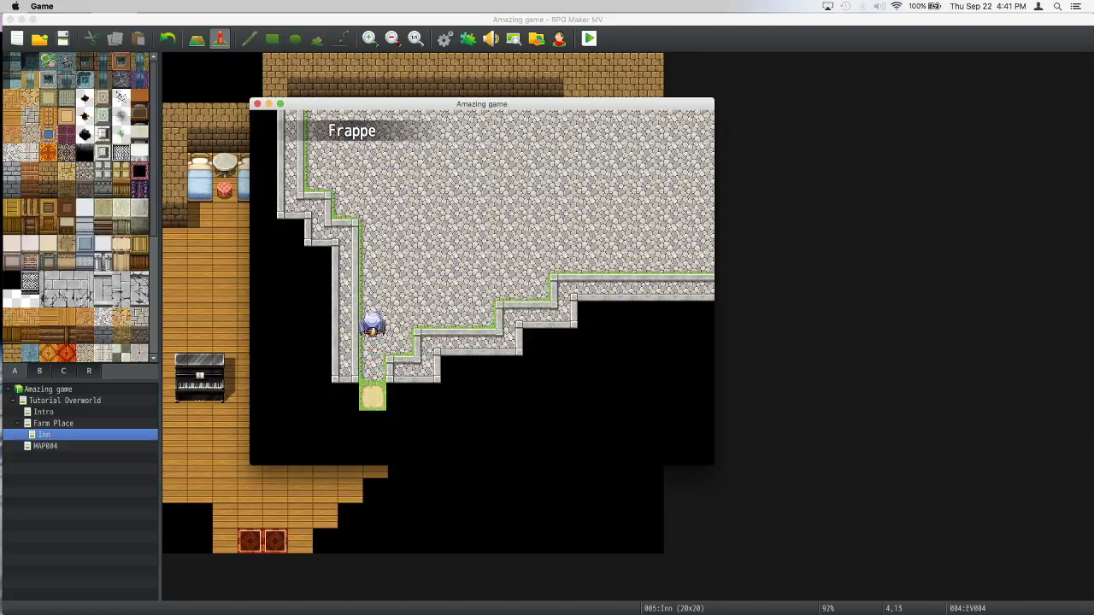
# Walk the player into the inn to check the cutscene, dismiss the message and close the playtest
pyautogui.press('Up')
pyautogui.press('Right')
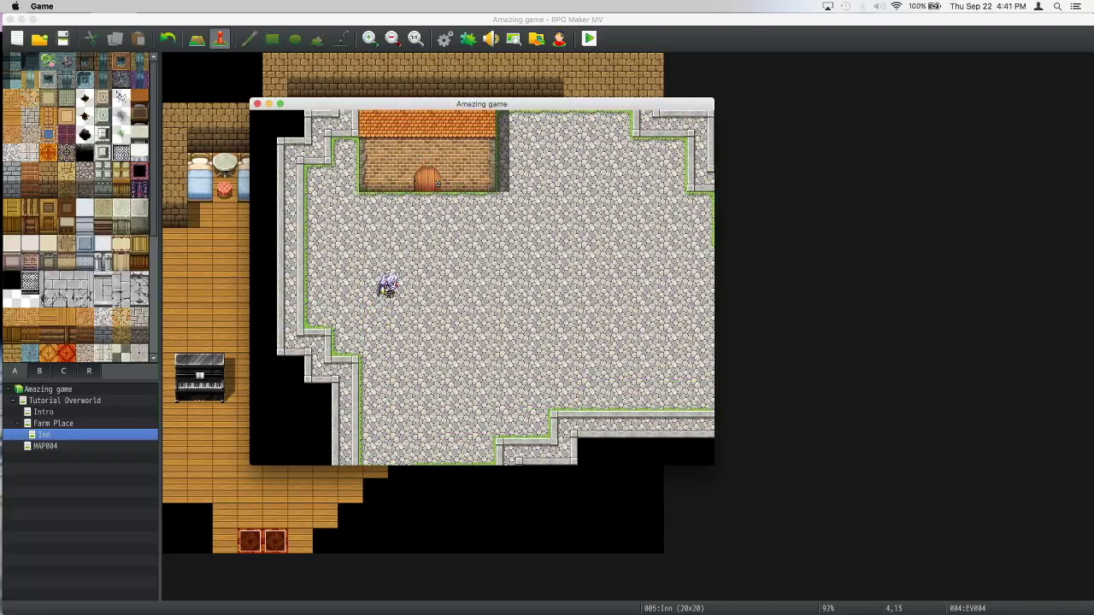
pyautogui.press('Up')
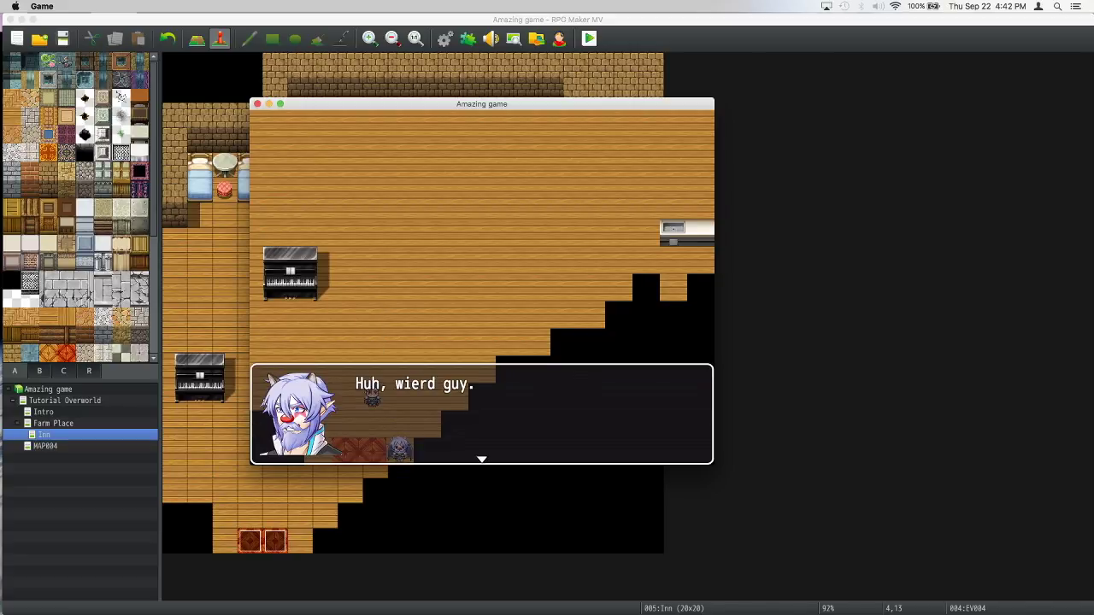
pyautogui.press('Return')
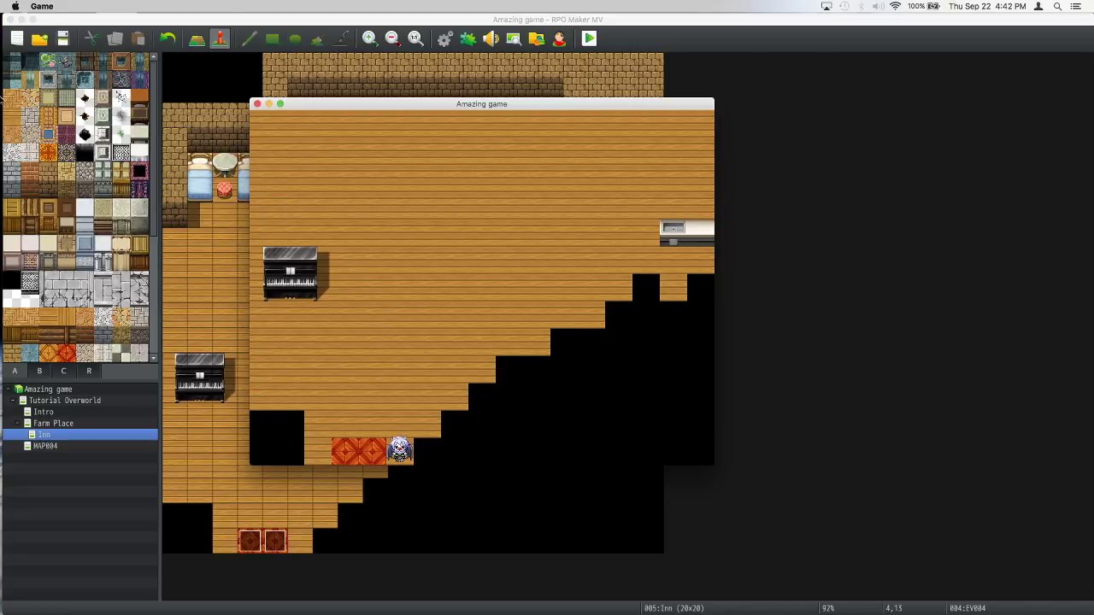
pyautogui.click(257, 103)
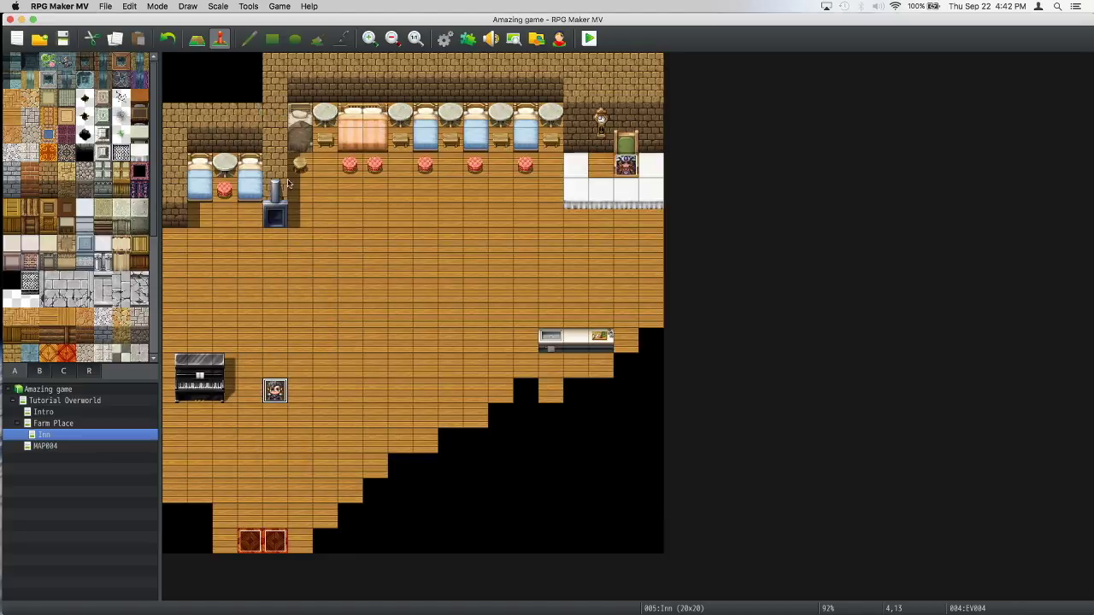
# In the event beside the piano, set the target of the third movement route, the one ending with Image: None, to This Event
pyautogui.rightClick(268, 392)
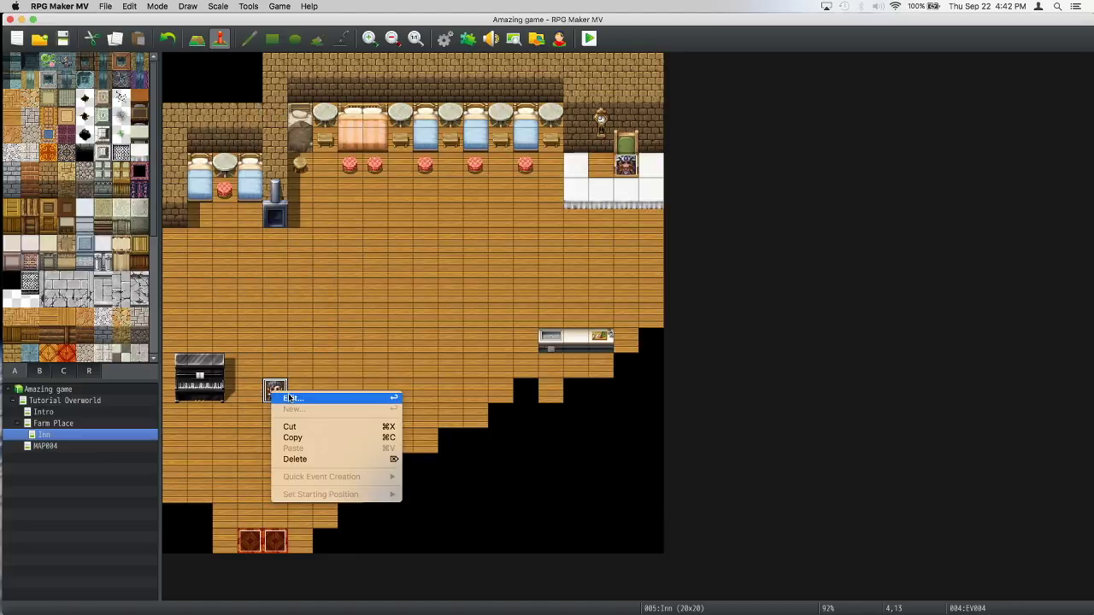
pyautogui.click(289, 395)
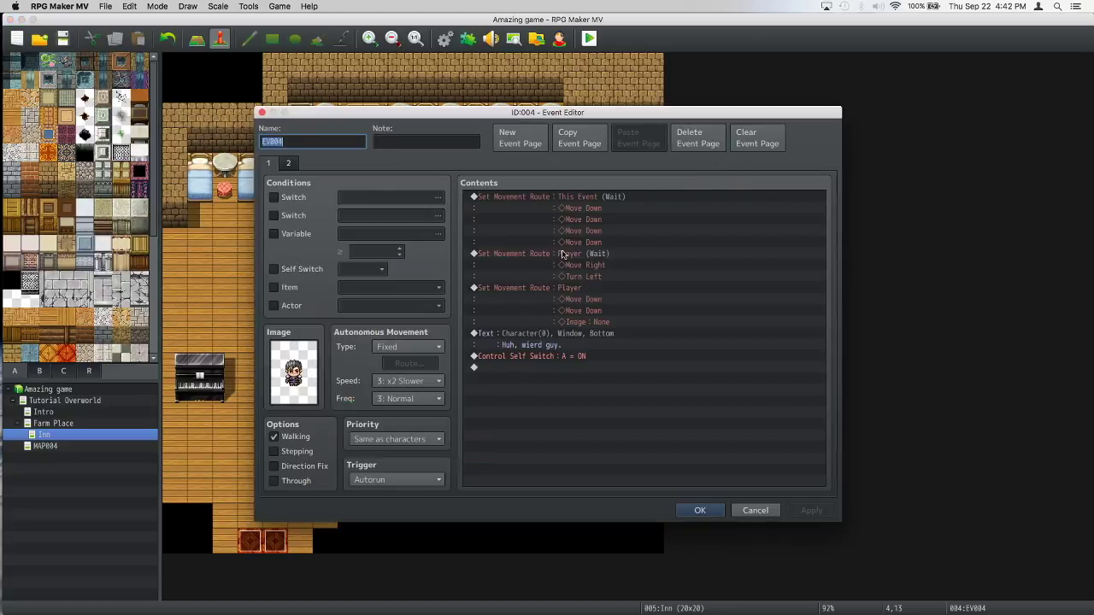
pyautogui.click(562, 290)
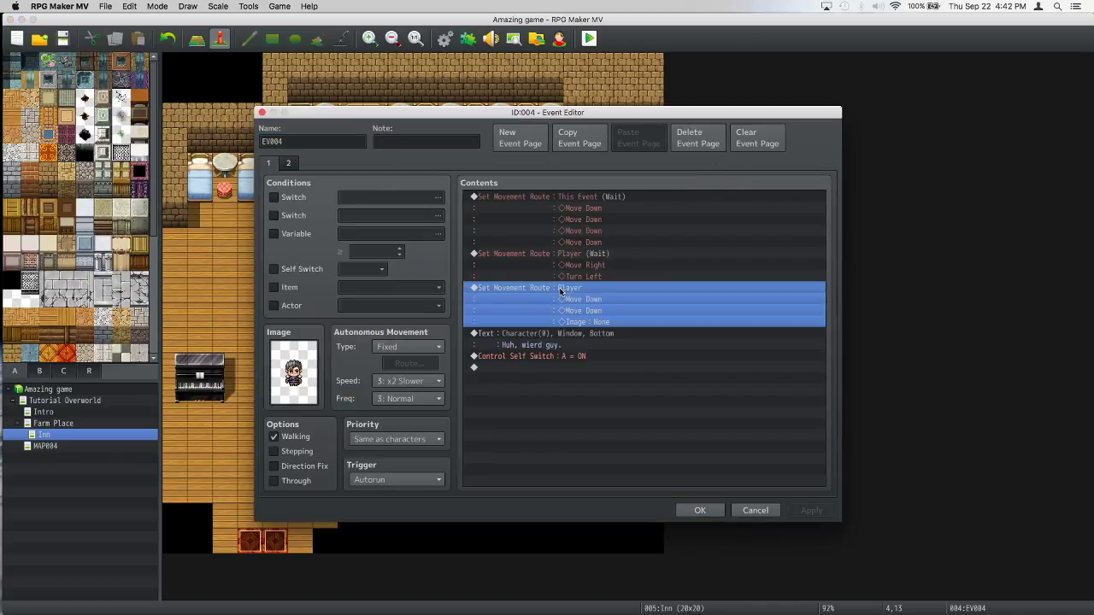
pyautogui.rightClick(562, 290)
pyautogui.click(579, 306)
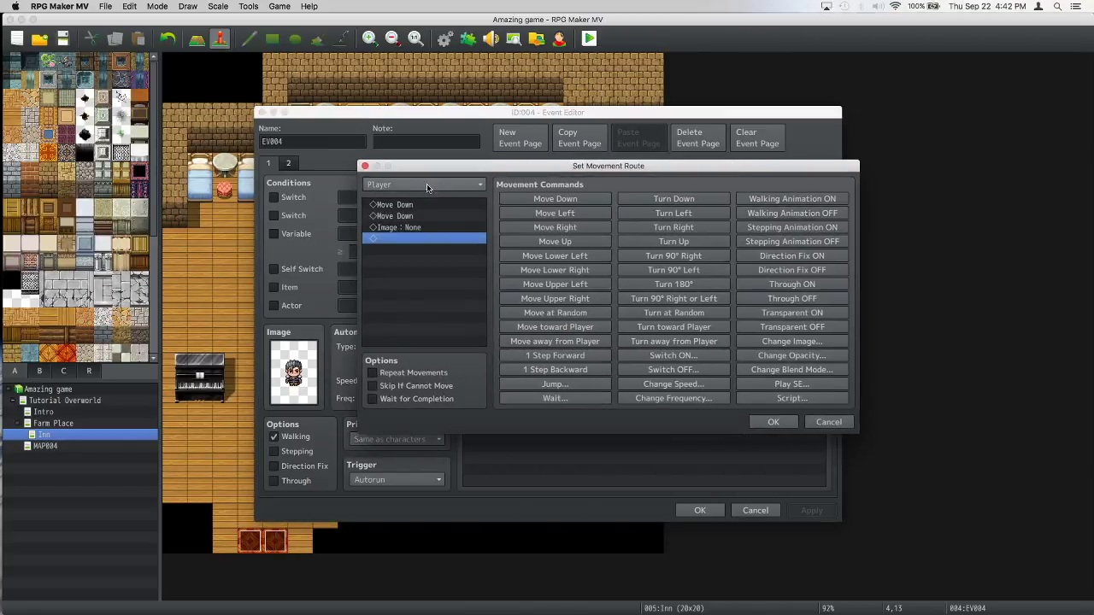
pyautogui.click(419, 185)
pyautogui.click(419, 206)
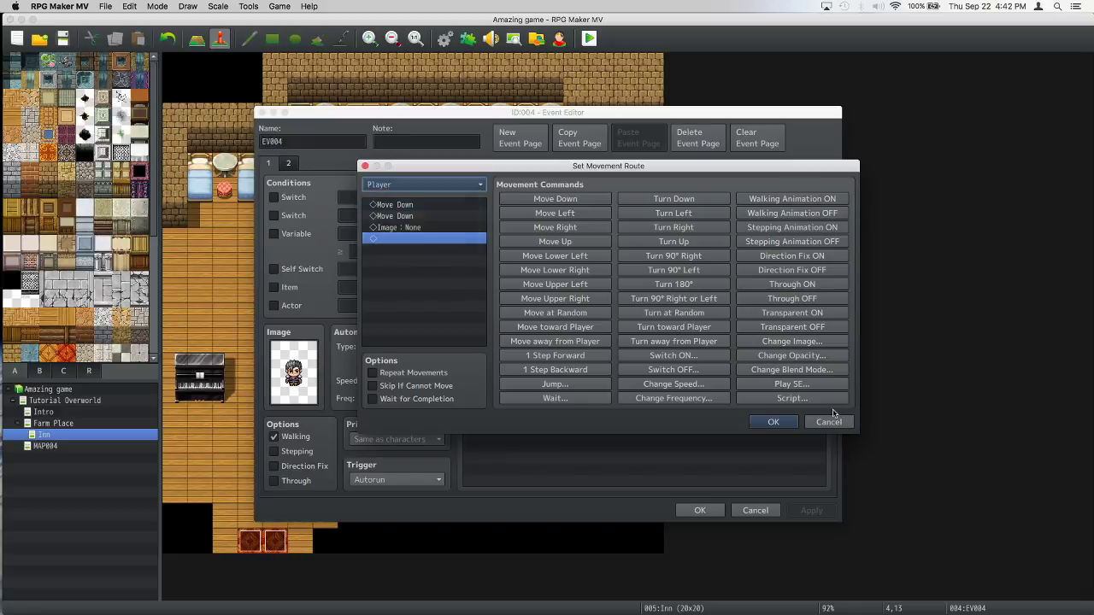
pyautogui.click(773, 421)
# Insert a Change Speed command of 5: x2 Faster before the first Move Down in the event's first movement route
pyautogui.click(576, 213)
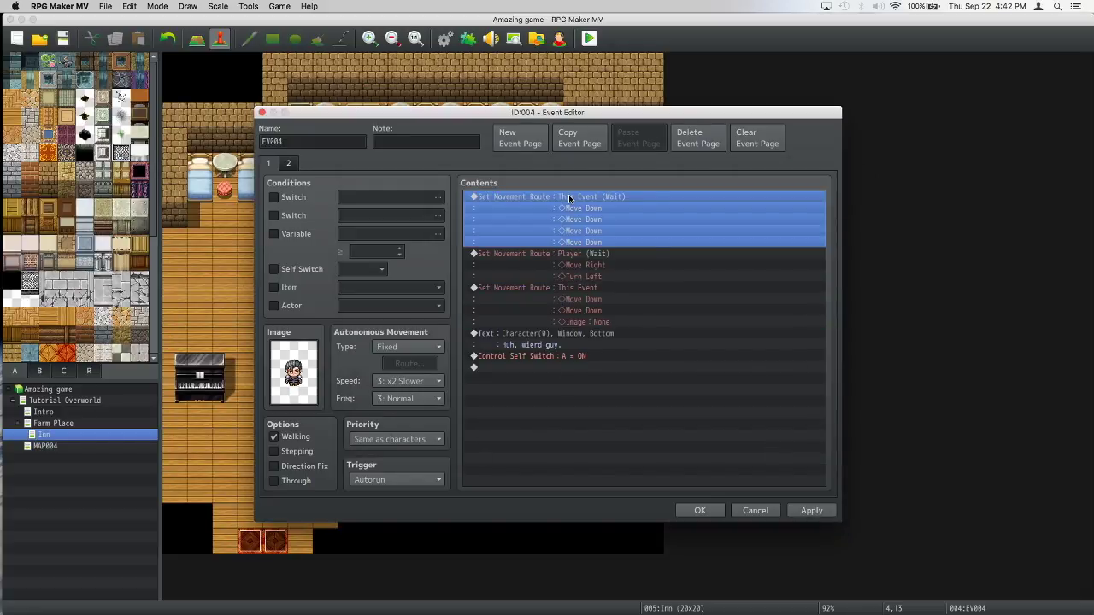
pyautogui.rightClick(566, 194)
pyautogui.click(578, 213)
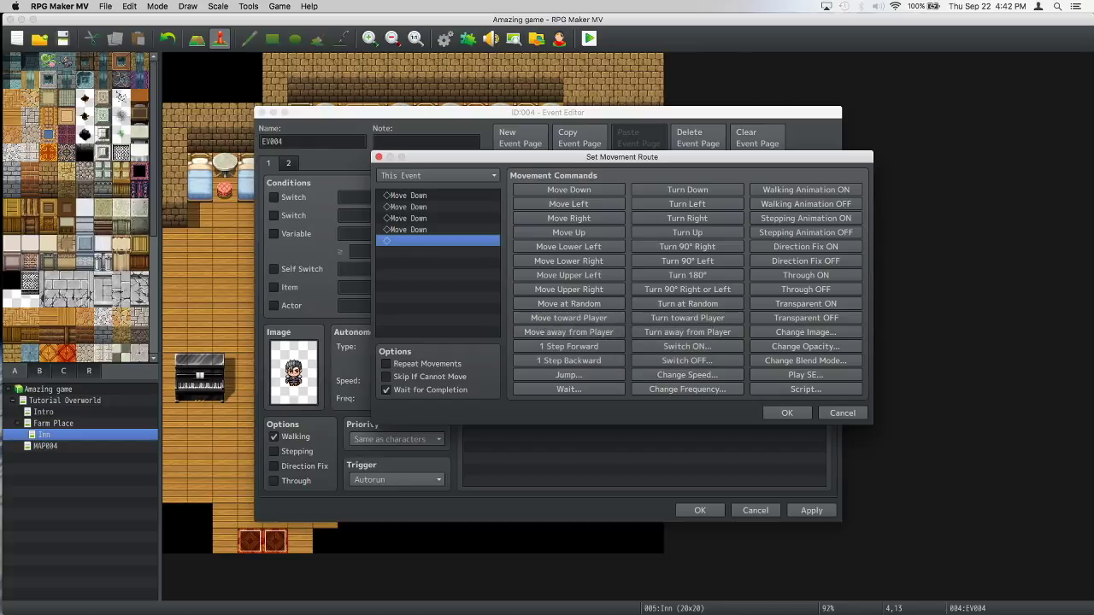
pyautogui.click(404, 196)
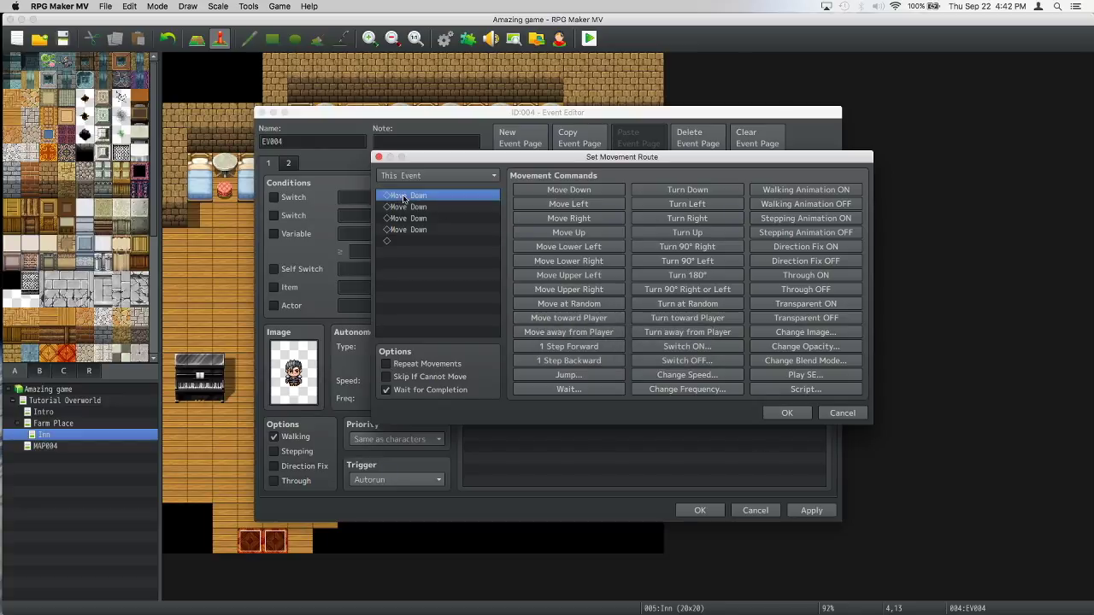
pyautogui.click(670, 378)
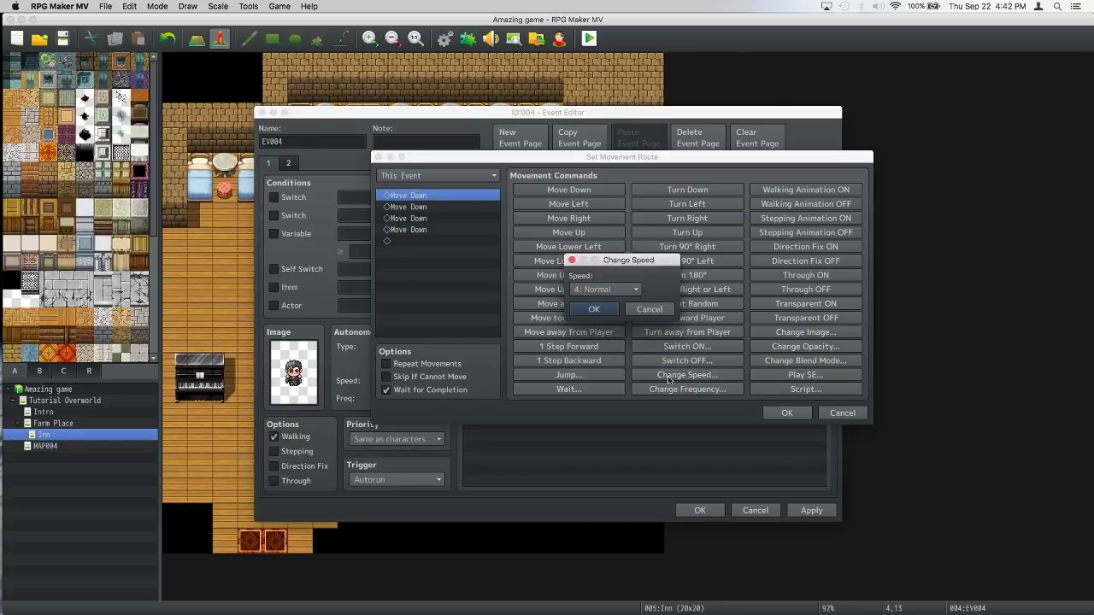
pyautogui.click(604, 290)
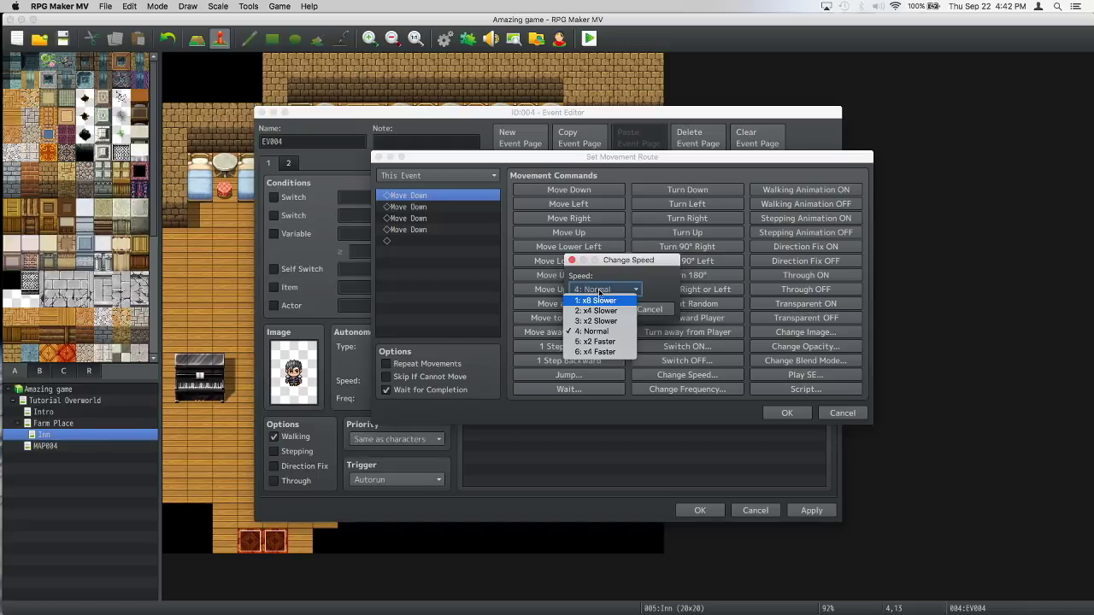
pyautogui.click(605, 342)
pyautogui.click(600, 311)
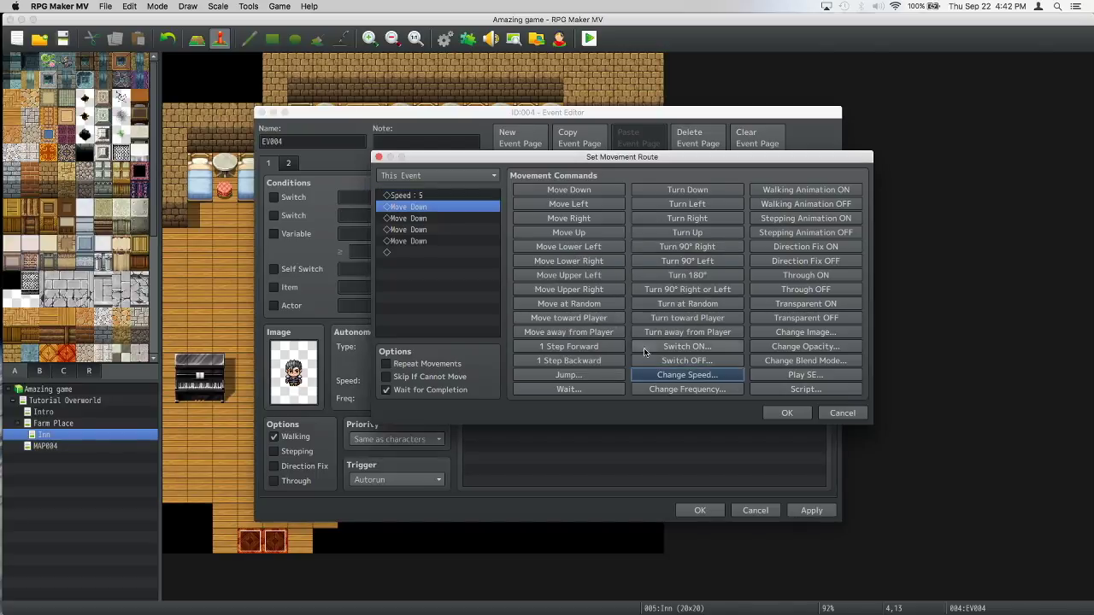
pyautogui.click(790, 412)
# Apply and accept the event changes, save the game and start a playtest with New Game
pyautogui.click(809, 509)
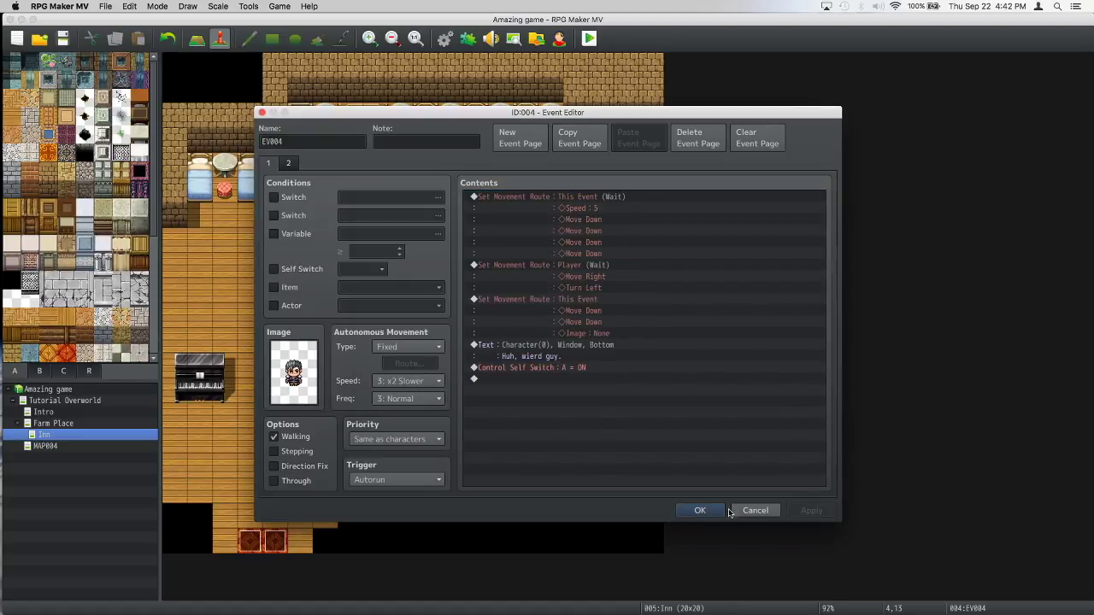
pyautogui.click(700, 510)
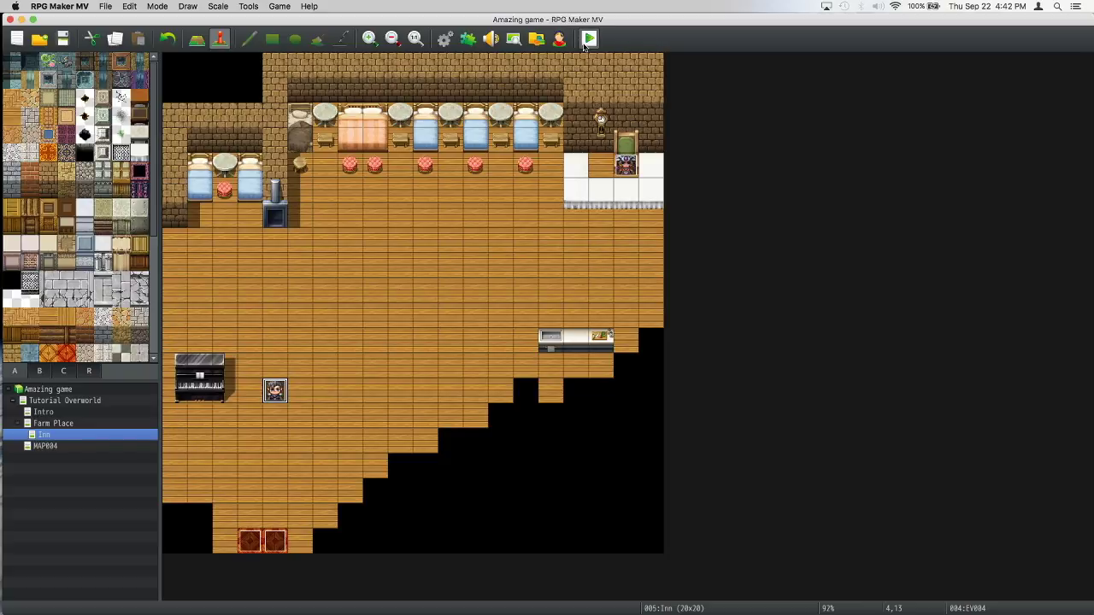
pyautogui.click(589, 38)
pyautogui.click(497, 346)
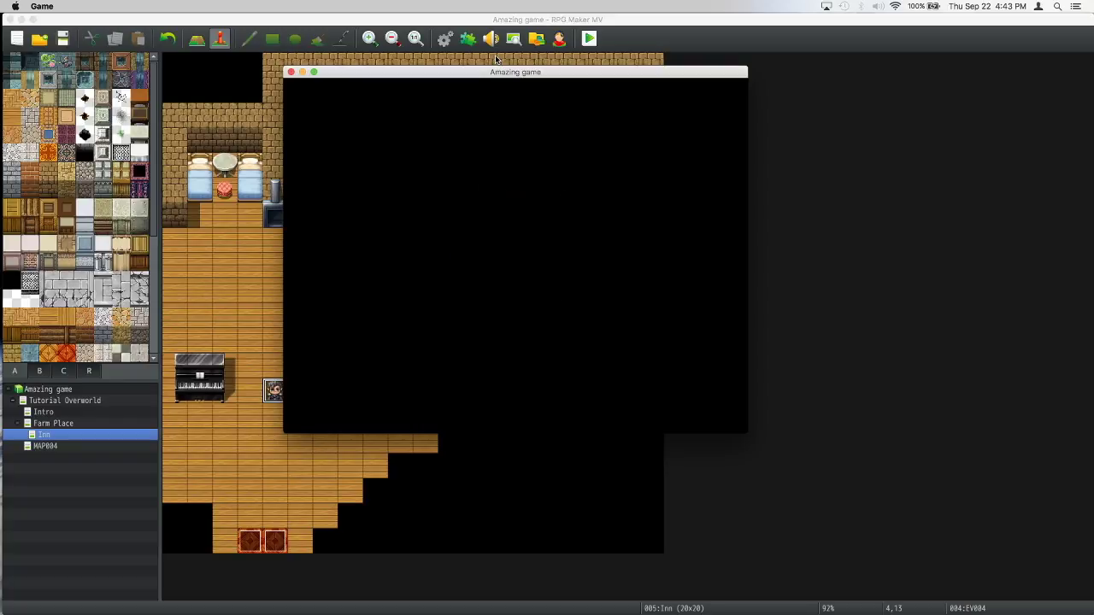
pyautogui.press('Return')
# Walk the player from the overworld through Frappe into the inn to check the cutscene, dismiss the message and close the playtest
pyautogui.press('Down')
pyautogui.press('Down')
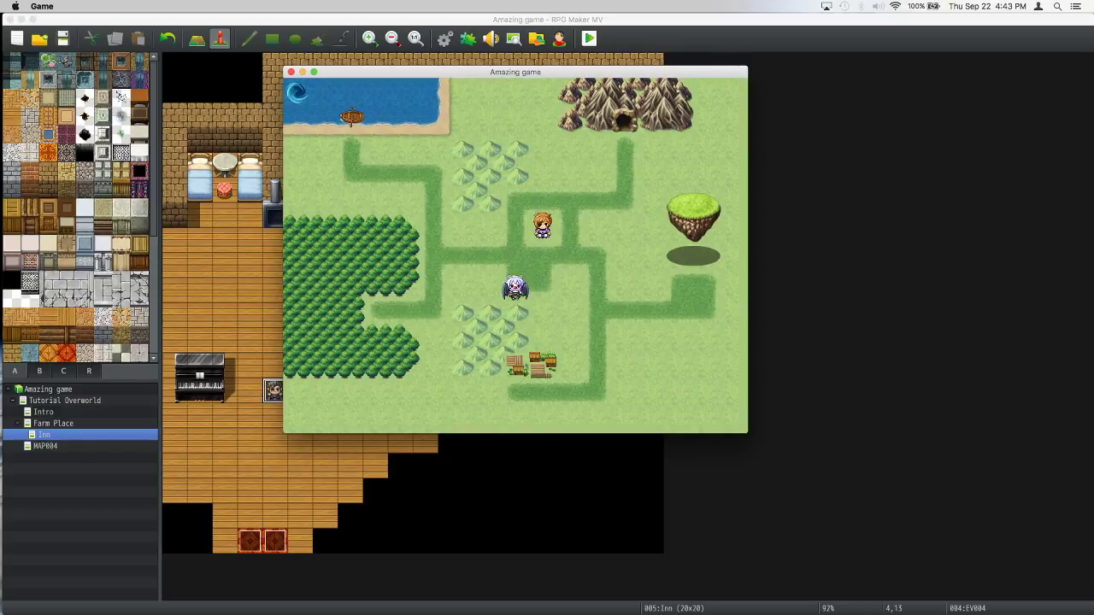
pyautogui.press('Down')
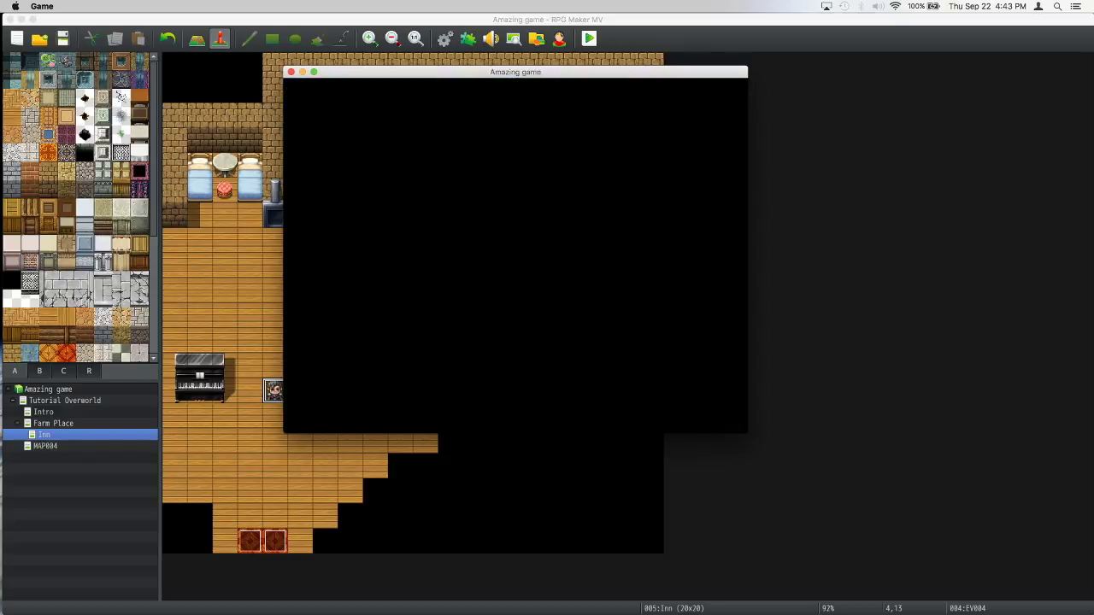
pyautogui.press('Up')
pyautogui.press('Up')
pyautogui.press('Up')
pyautogui.press('Up')
pyautogui.press('Up')
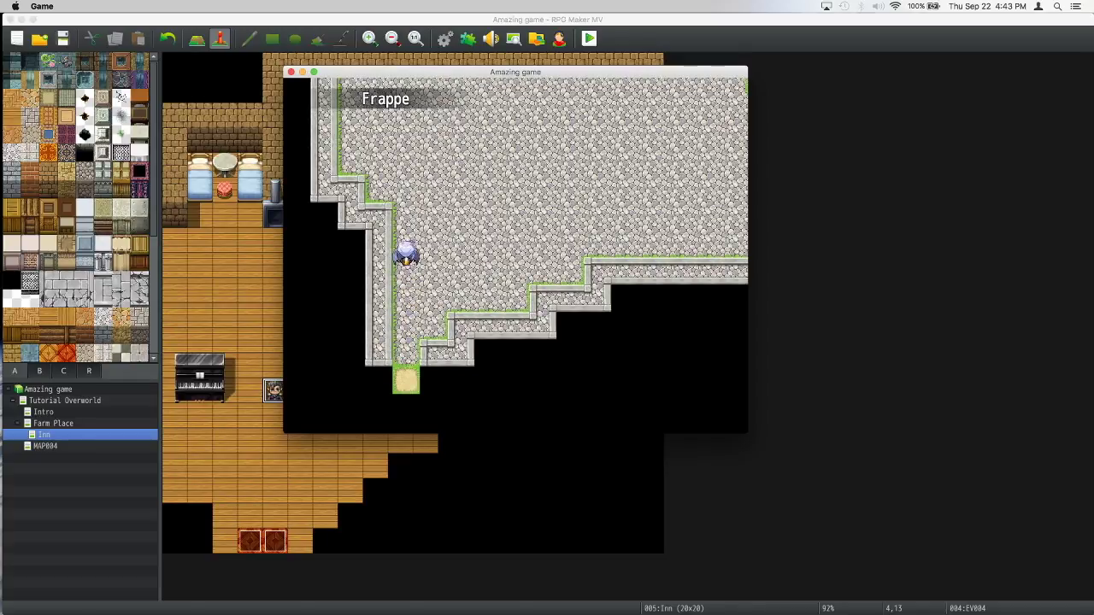
pyautogui.press('Up')
pyautogui.press('Up')
pyautogui.press('Right')
pyautogui.press('Right')
pyautogui.press('Up')
pyautogui.press('Up')
pyautogui.press('Up')
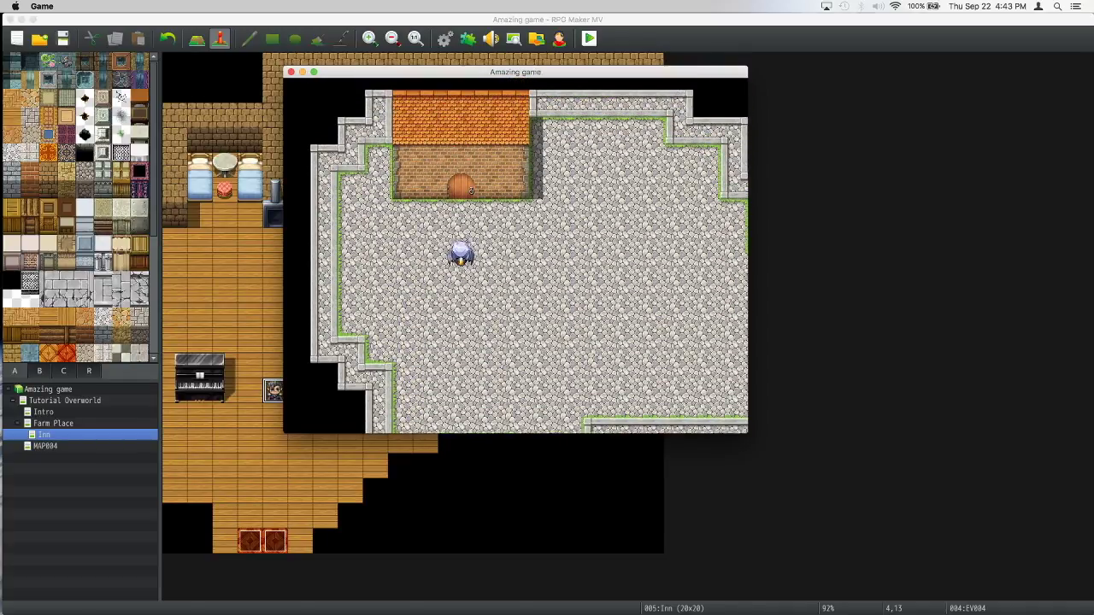
pyautogui.press('Up')
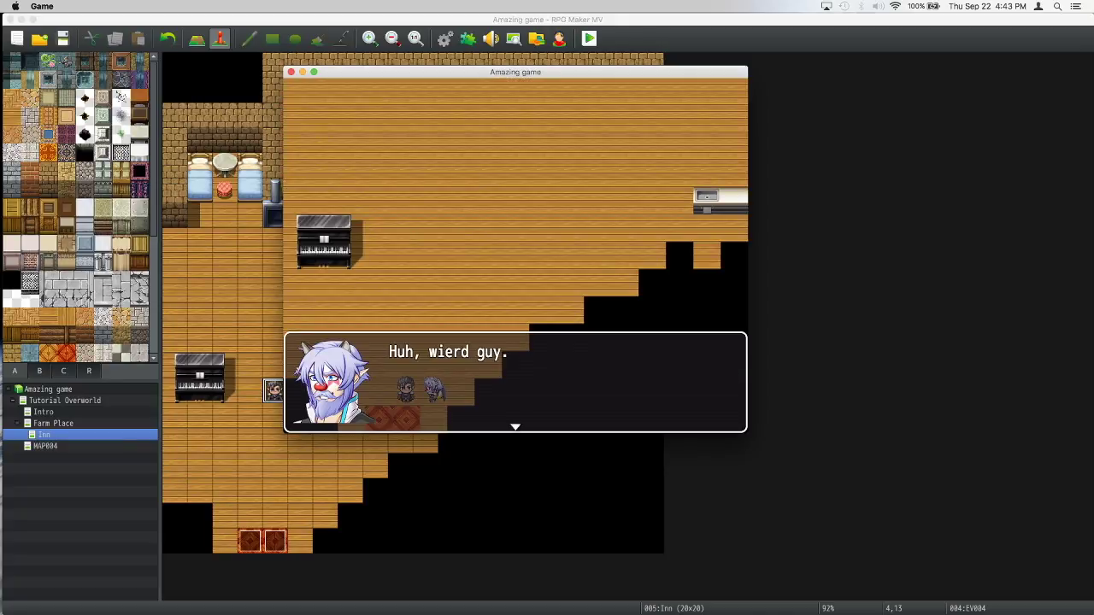
pyautogui.press('Return')
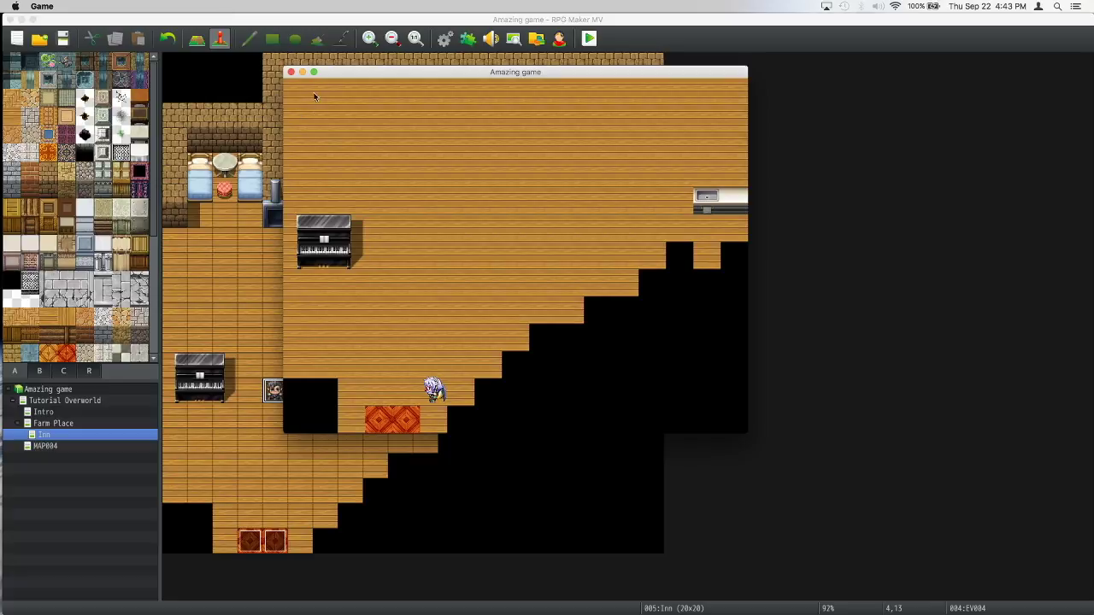
pyautogui.click(291, 72)
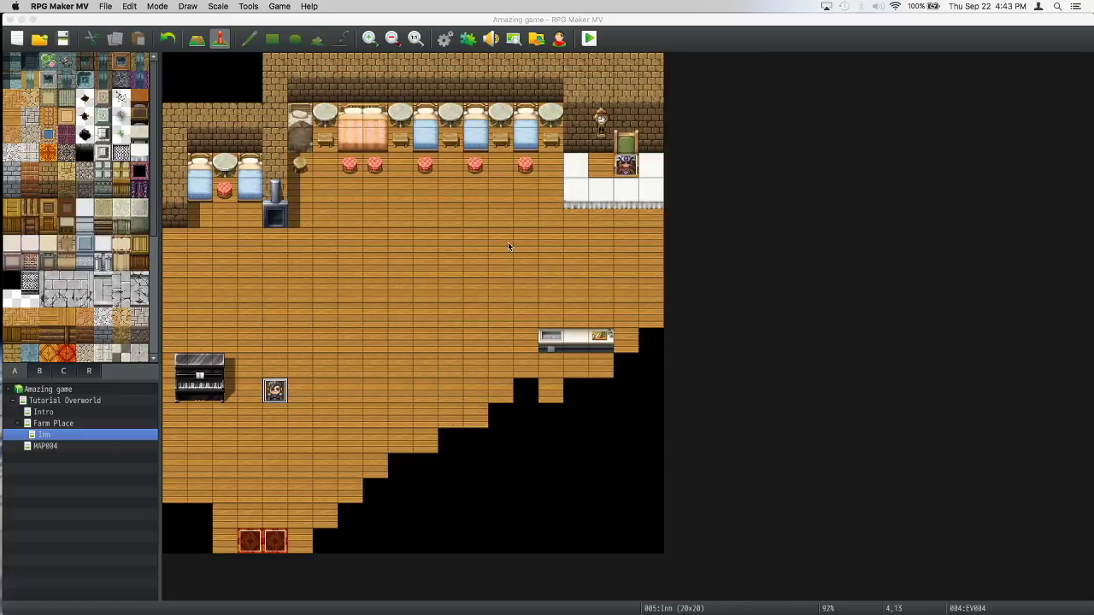
# Reopen the event beside the piano and cut the Speed: 5 command from its first movement route
pyautogui.rightClick(276, 391)
pyautogui.click(283, 399)
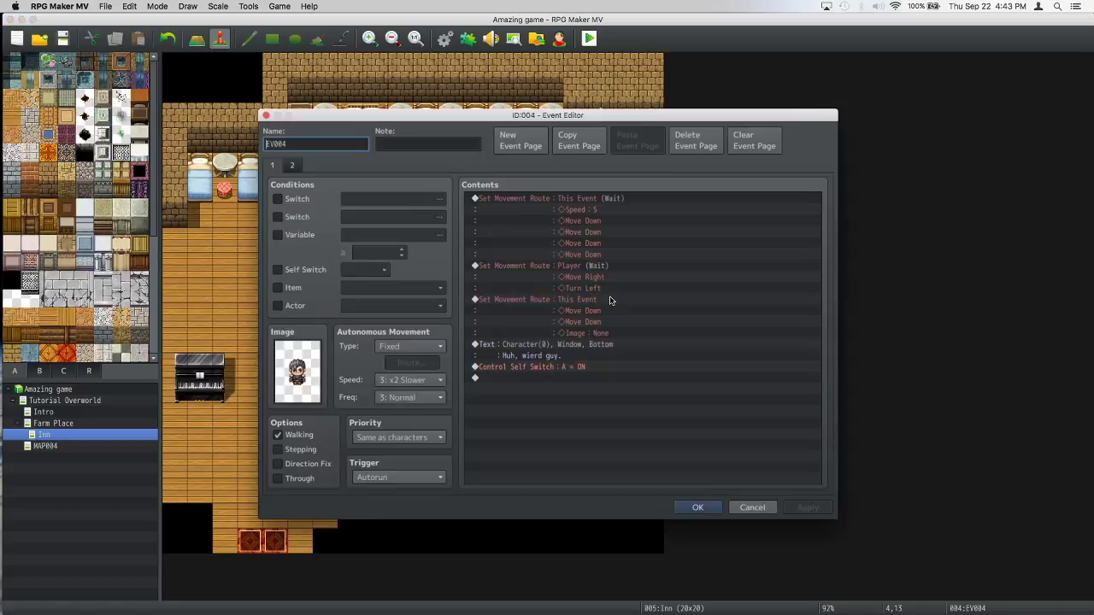
pyautogui.click(566, 202)
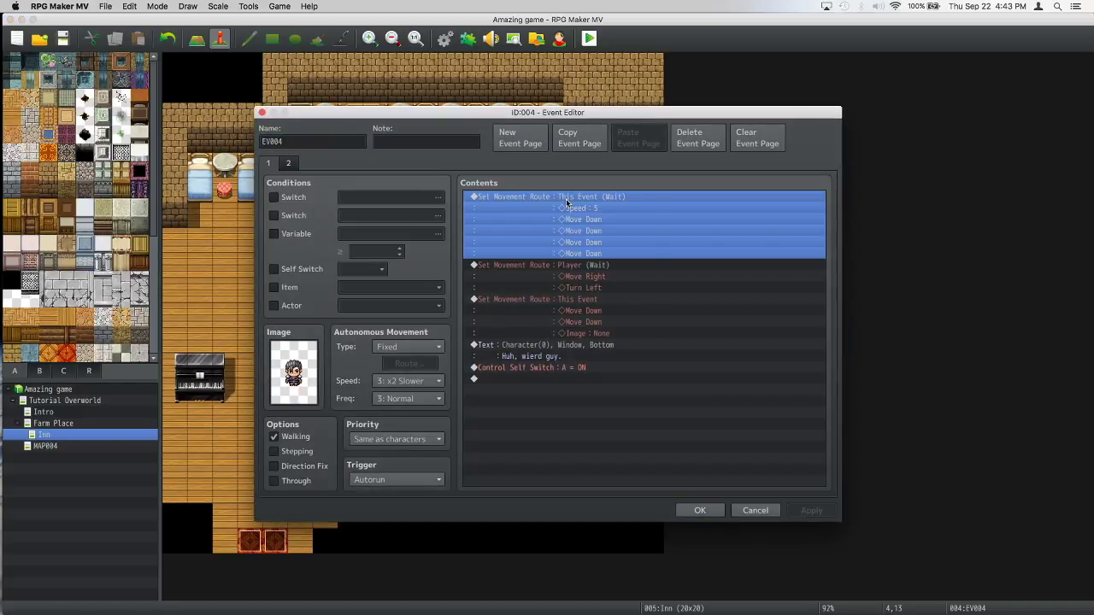
pyautogui.rightClick(566, 203)
pyautogui.click(575, 214)
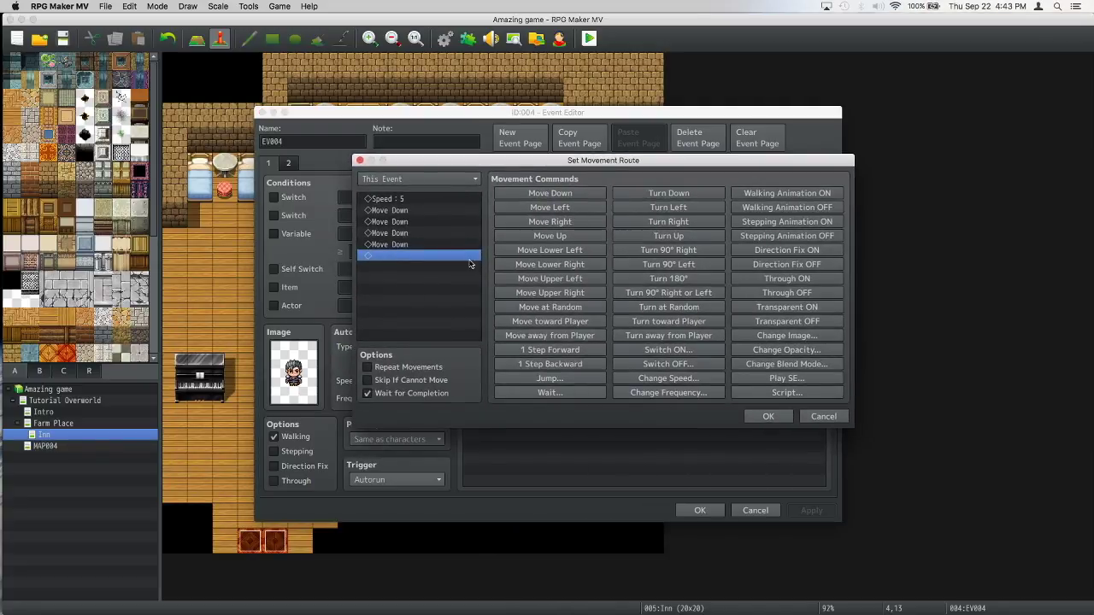
pyautogui.click(403, 202)
pyautogui.rightClick(411, 202)
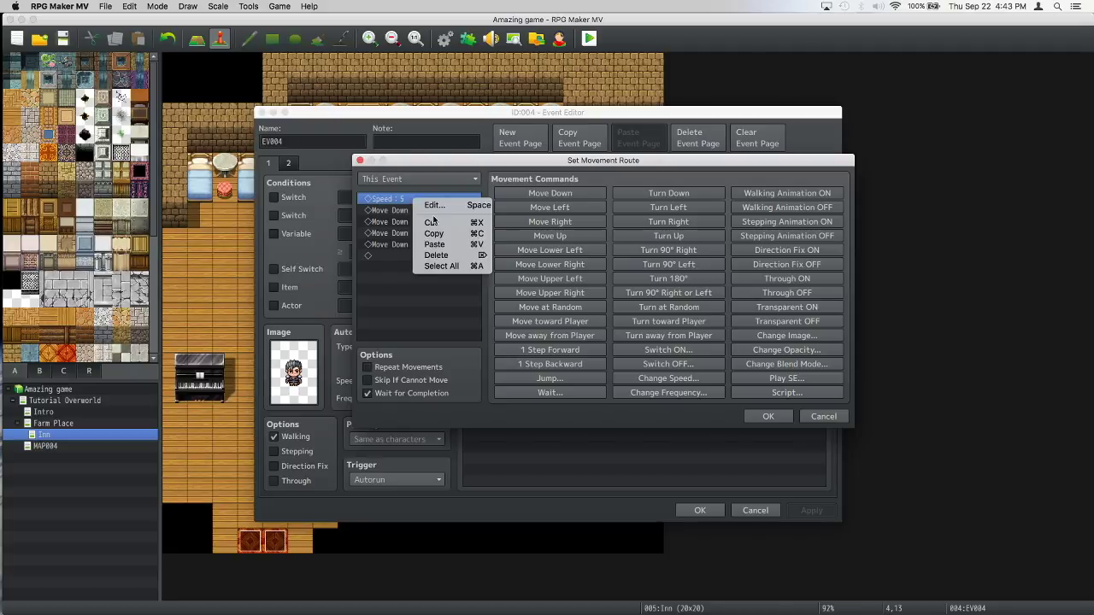
pyautogui.click(428, 220)
# Insert a Change Speed command of 4: Normal before the first Move Down, and accept the route and event changes
pyautogui.click(709, 380)
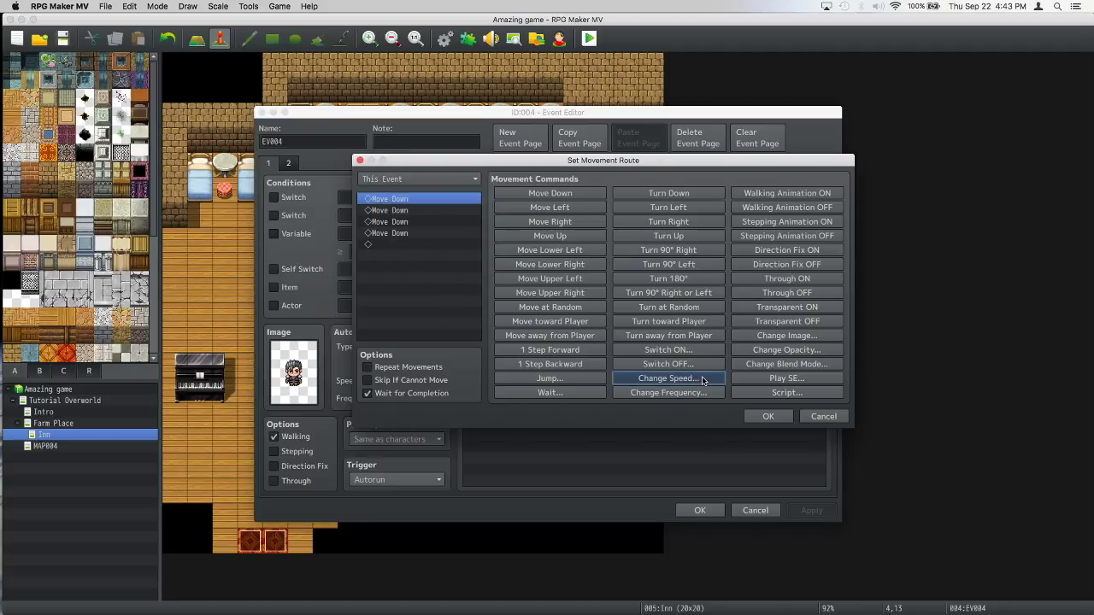
pyautogui.click(603, 294)
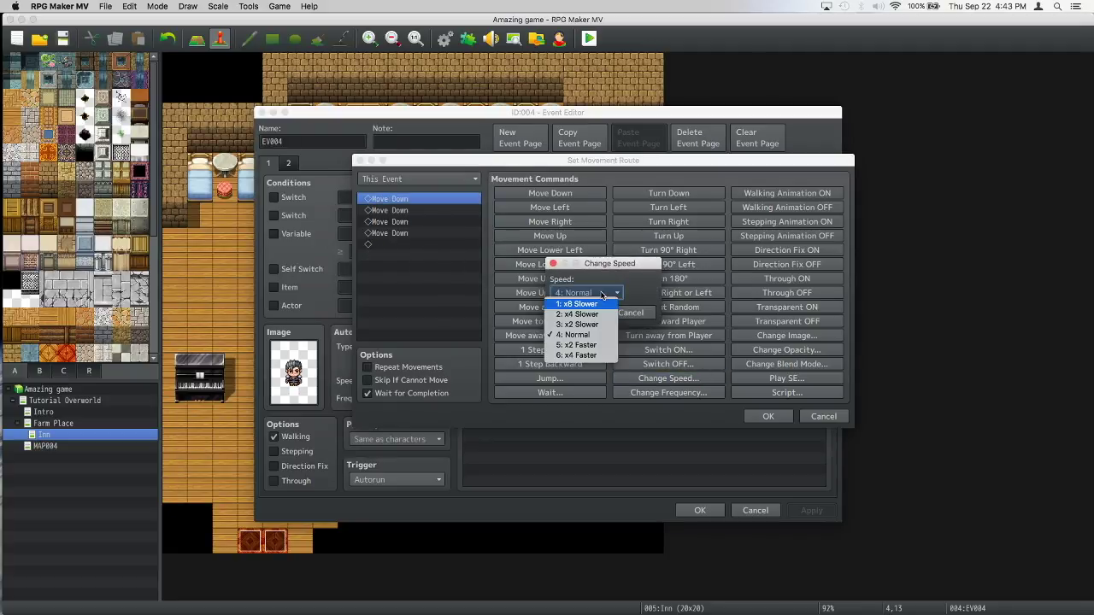
pyautogui.click(598, 335)
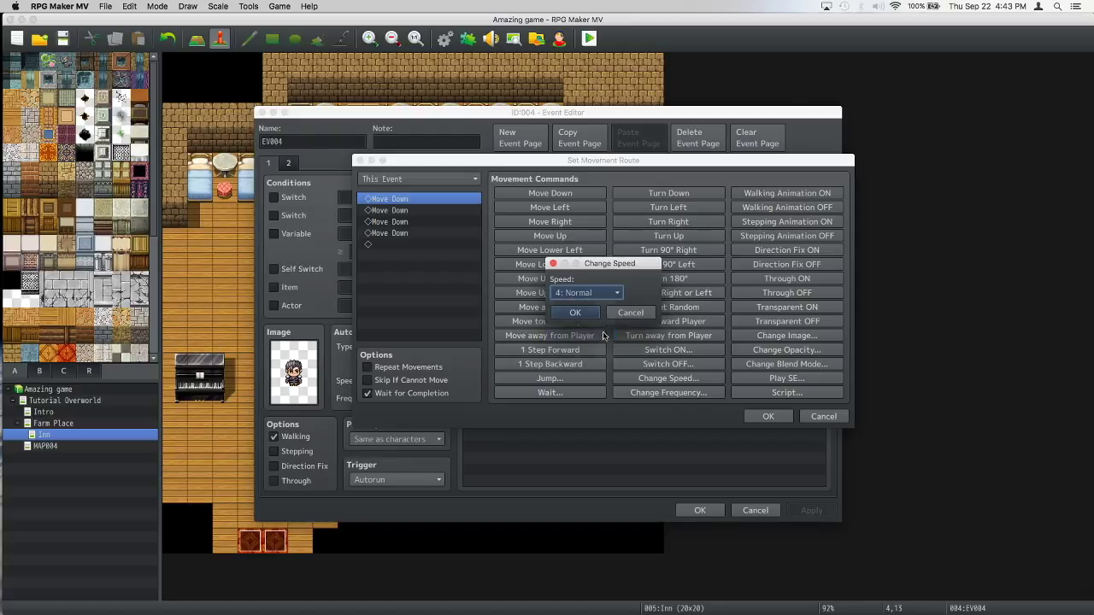
pyautogui.click(581, 312)
pyautogui.click(767, 416)
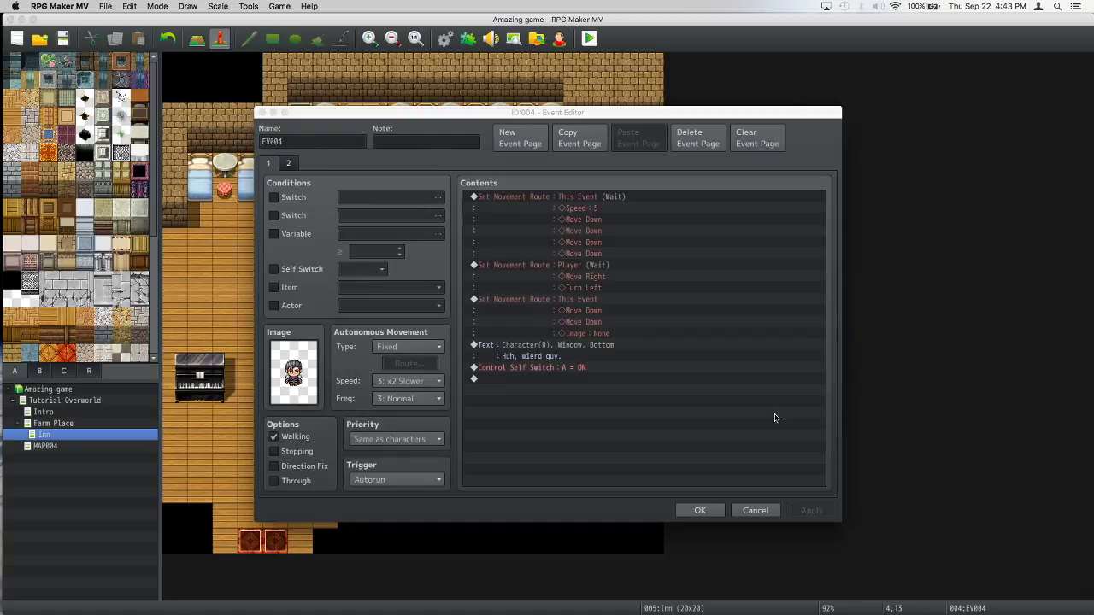
pyautogui.click(808, 510)
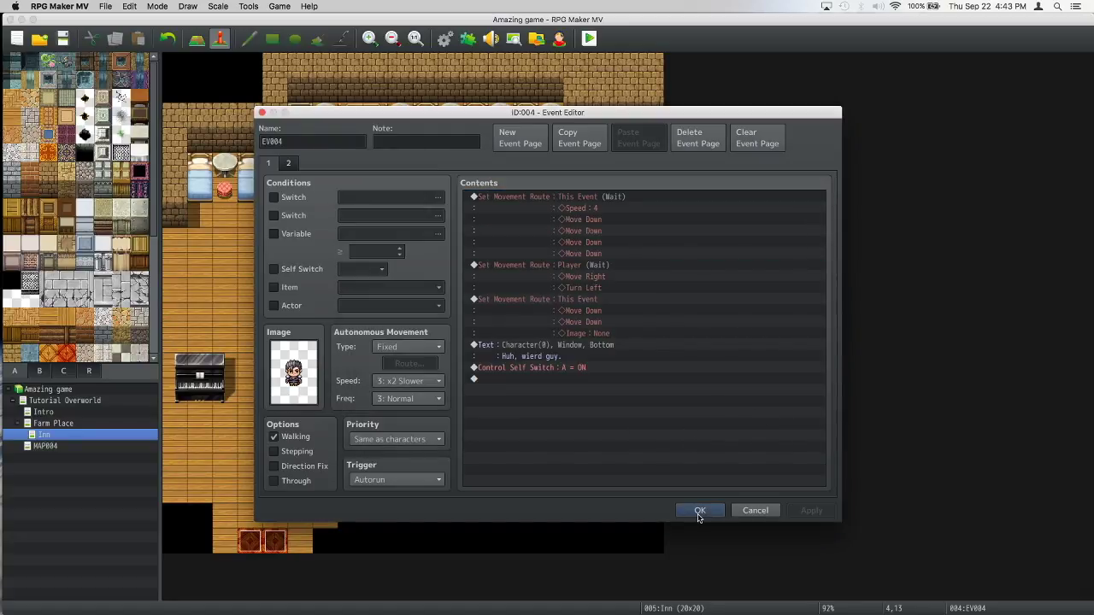
pyautogui.click(699, 510)
# Start another playtest, saving the changes to the game, and begin a New Game
pyautogui.press('super+r')
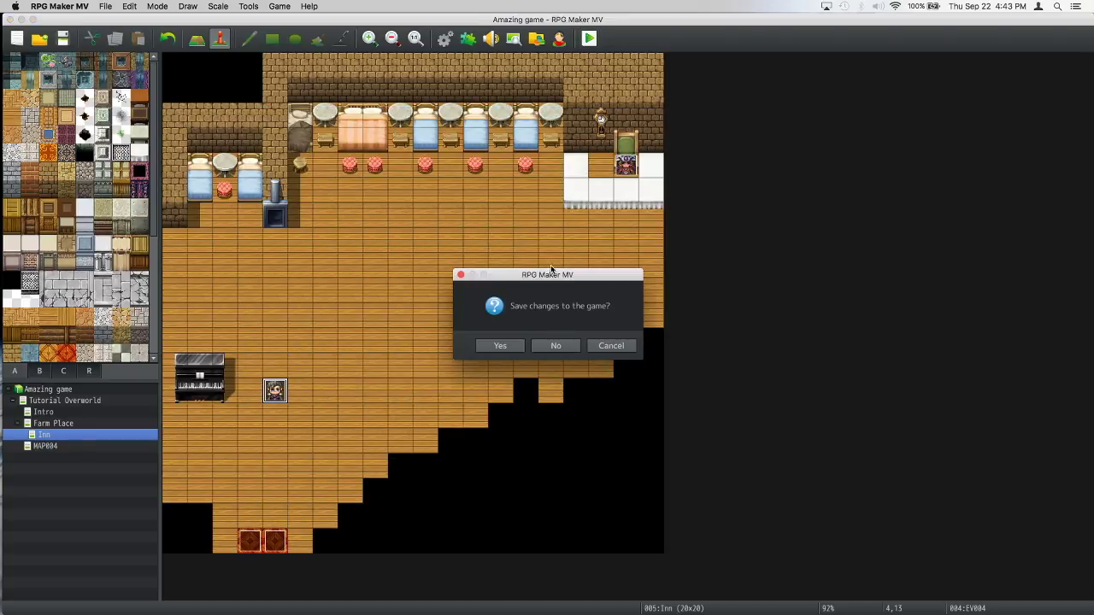
pyautogui.click(515, 346)
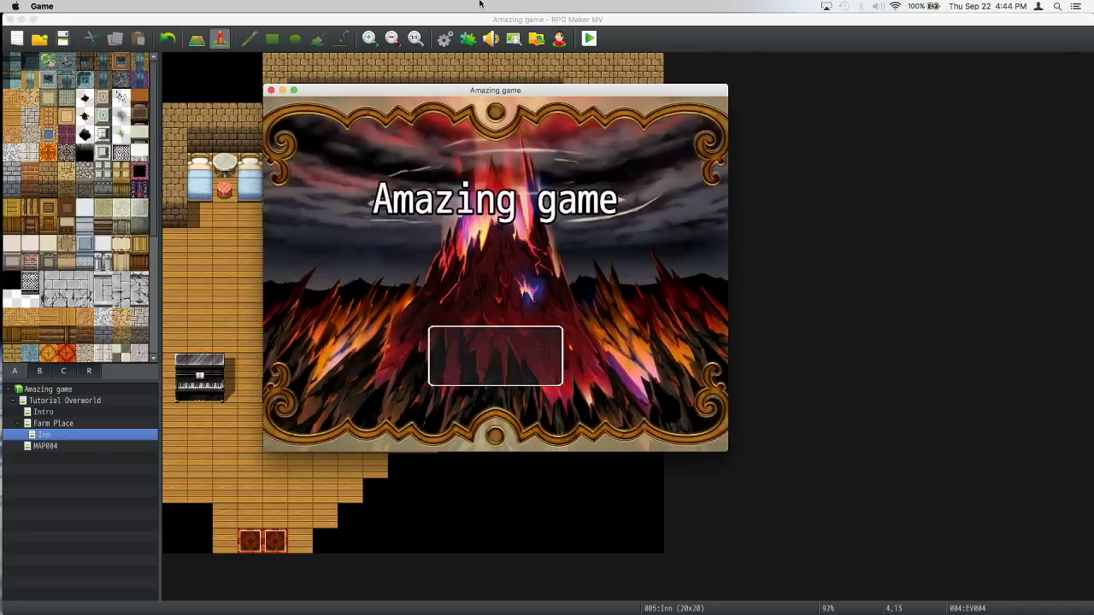
pyautogui.press('Return')
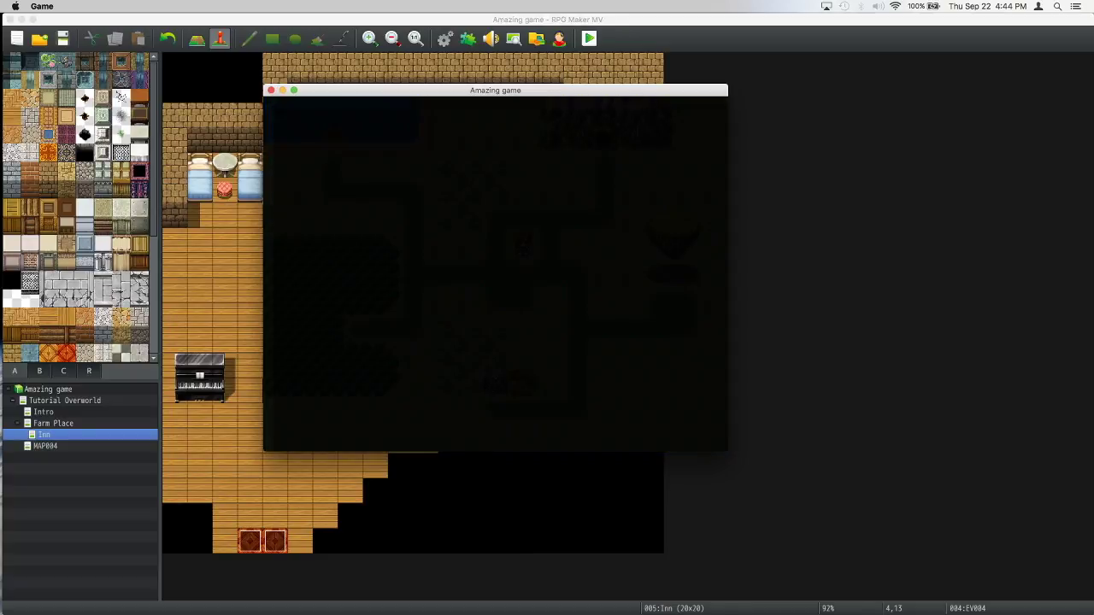
# Walk the player through Frappe into the inn, watch the cutscene at the new speed, dismiss the comment and end the playtest
pyautogui.press('Up')
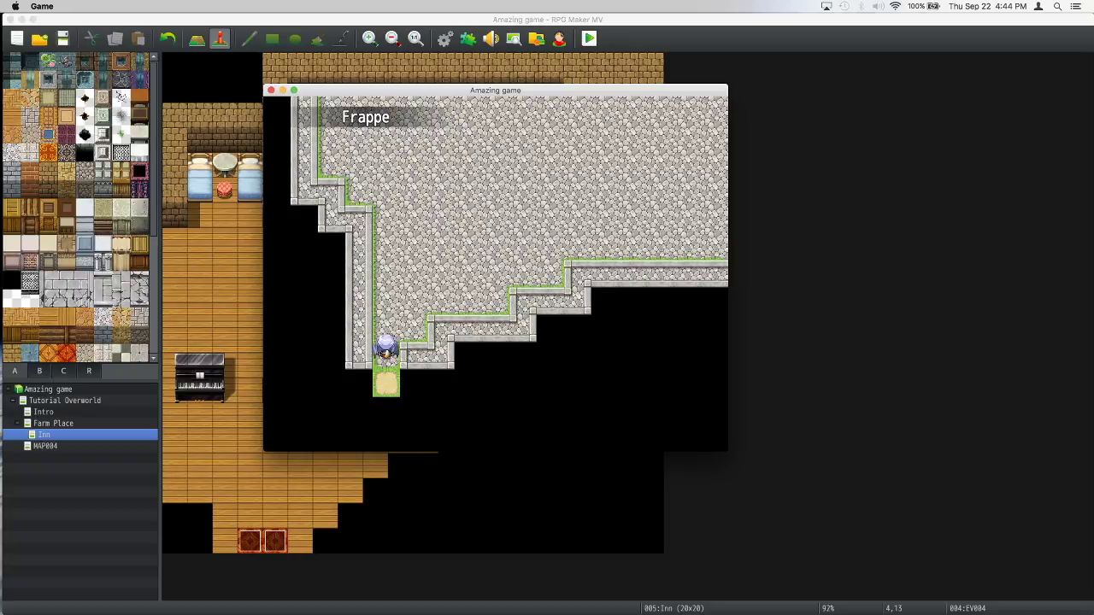
pyautogui.press('Up')
pyautogui.press('Right')
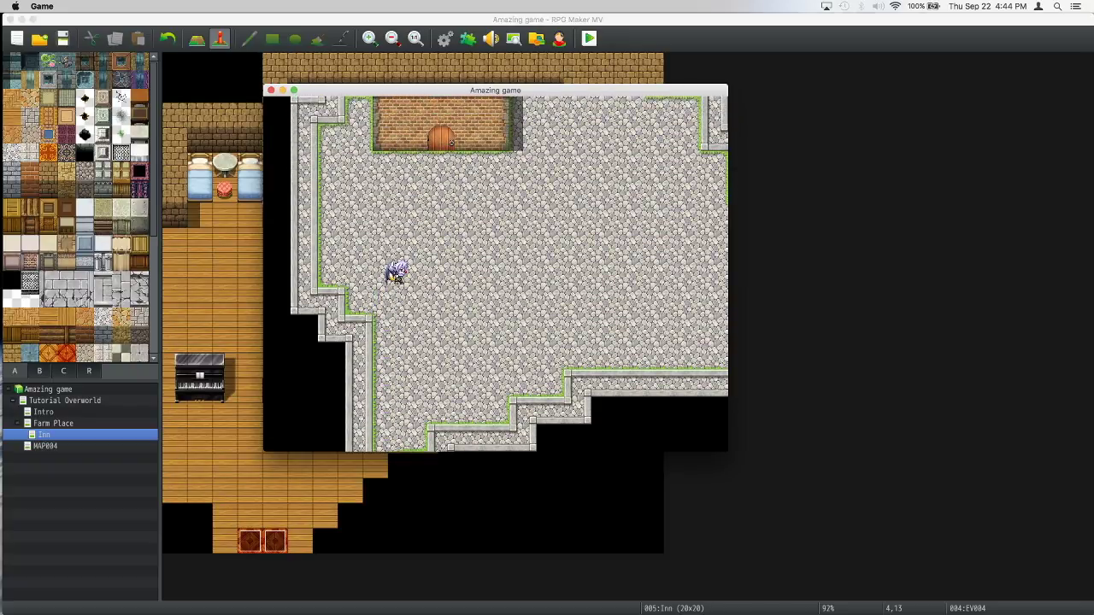
pyautogui.press('Up')
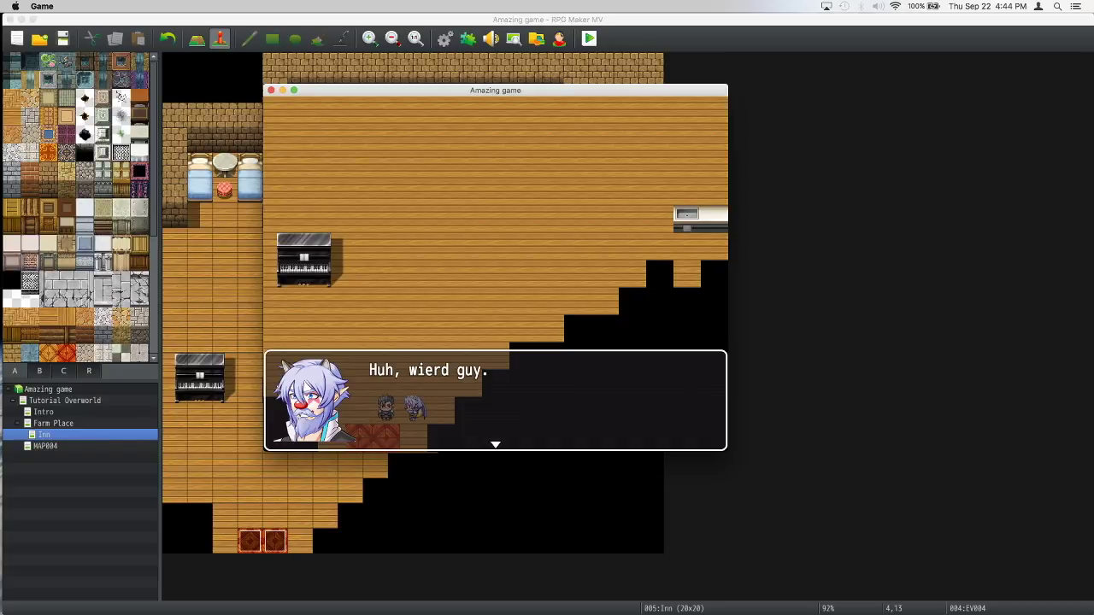
pyautogui.press('Return')
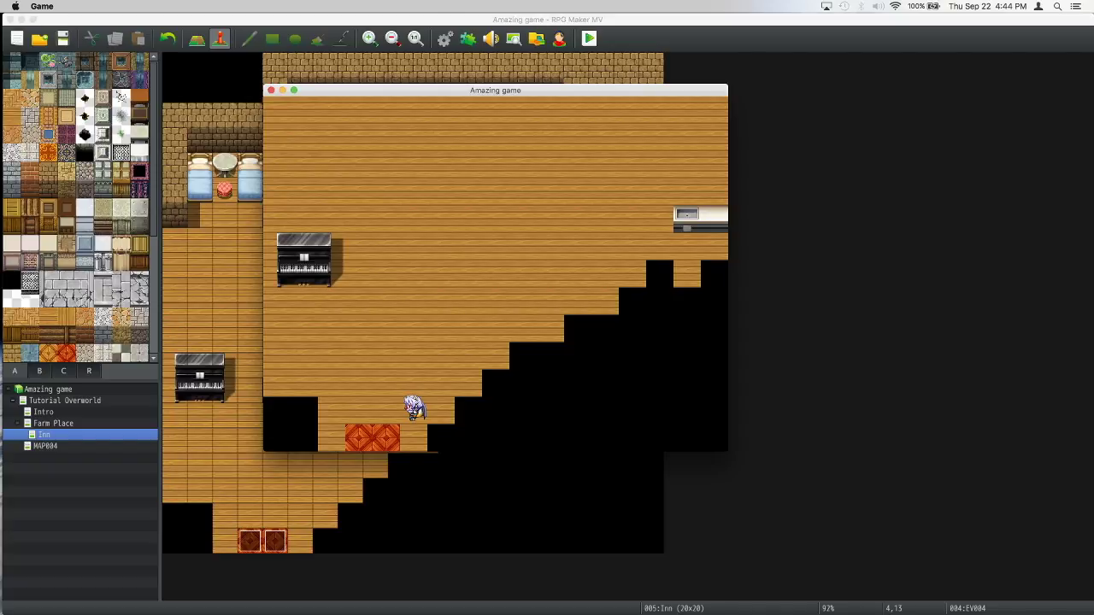
pyautogui.click(270, 90)
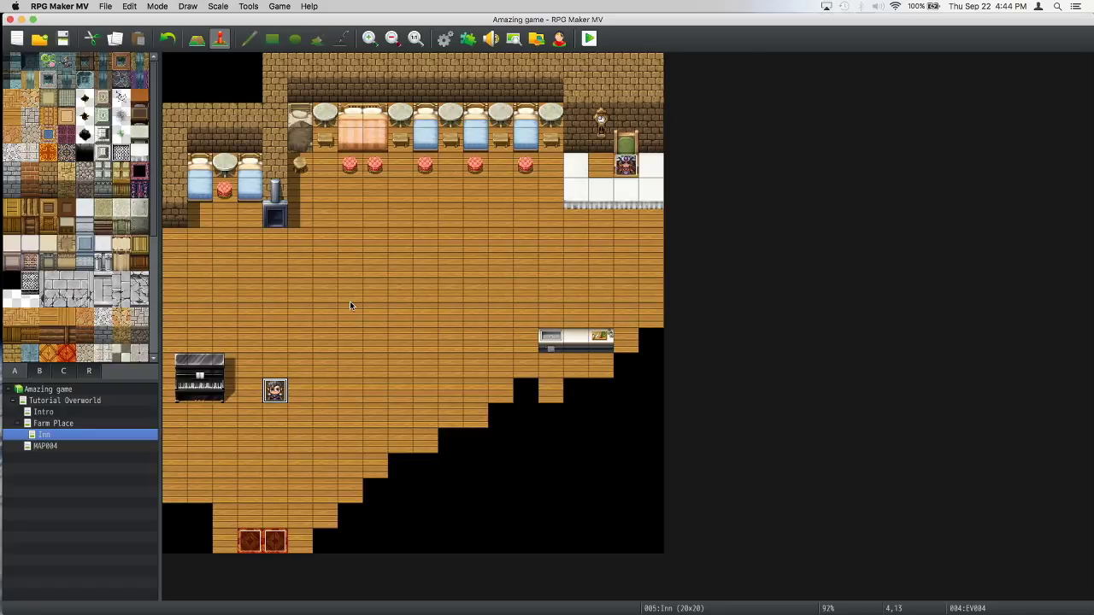
# Open the Farm Place map and switch from event editing to map editing mode
pyautogui.click(78, 423)
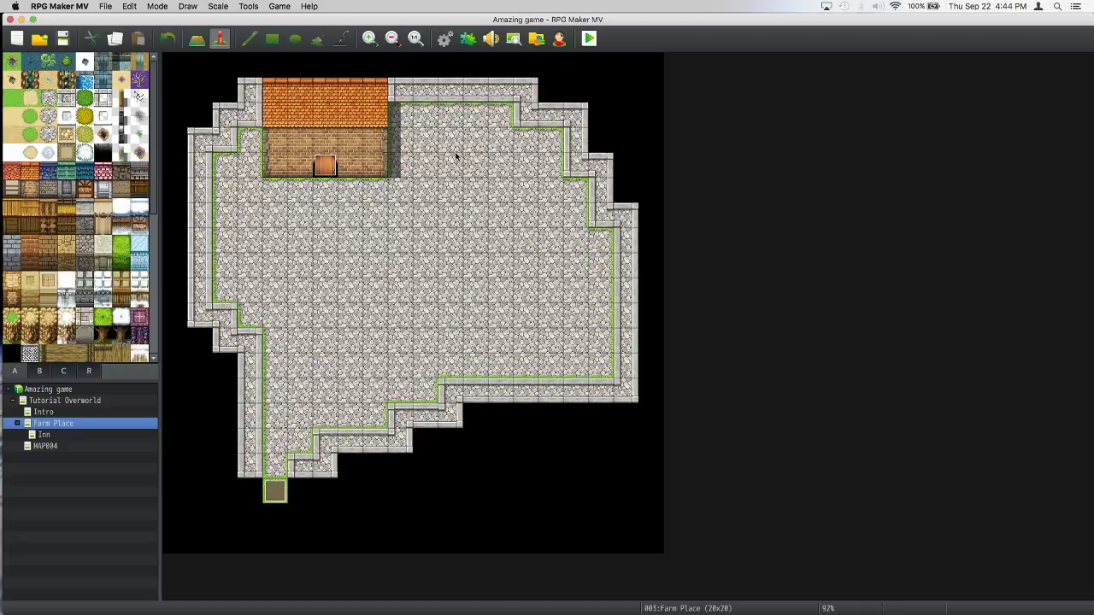
pyautogui.click(577, 265)
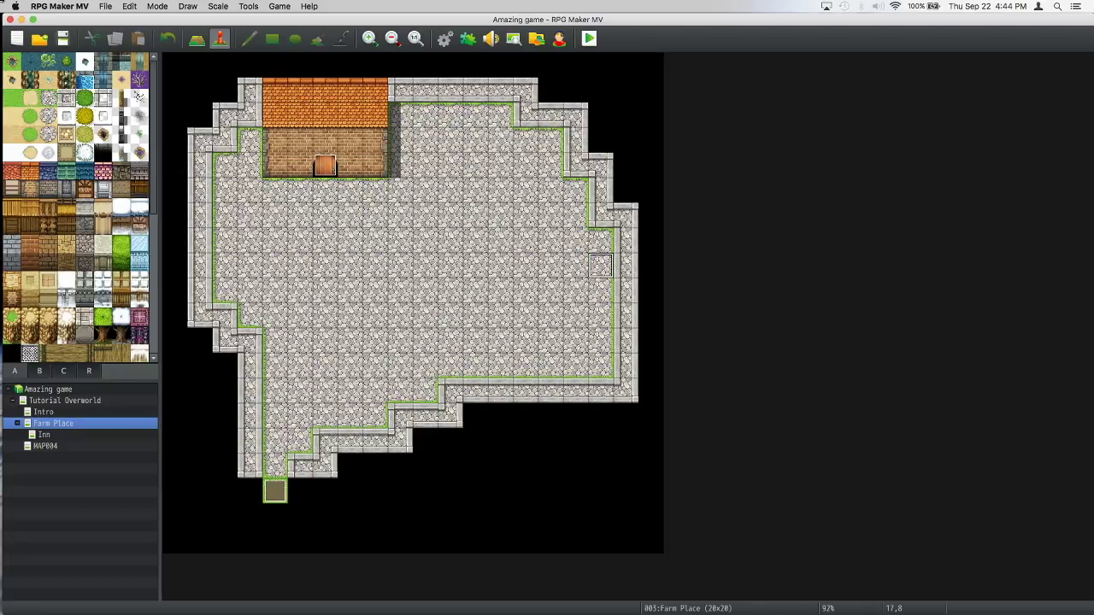
pyautogui.click(196, 39)
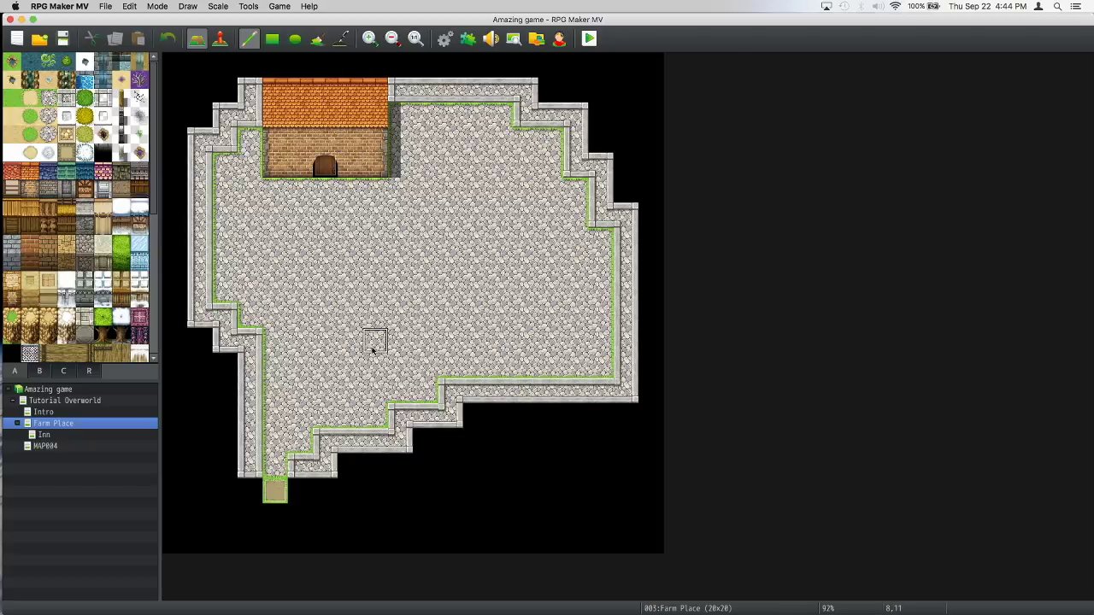